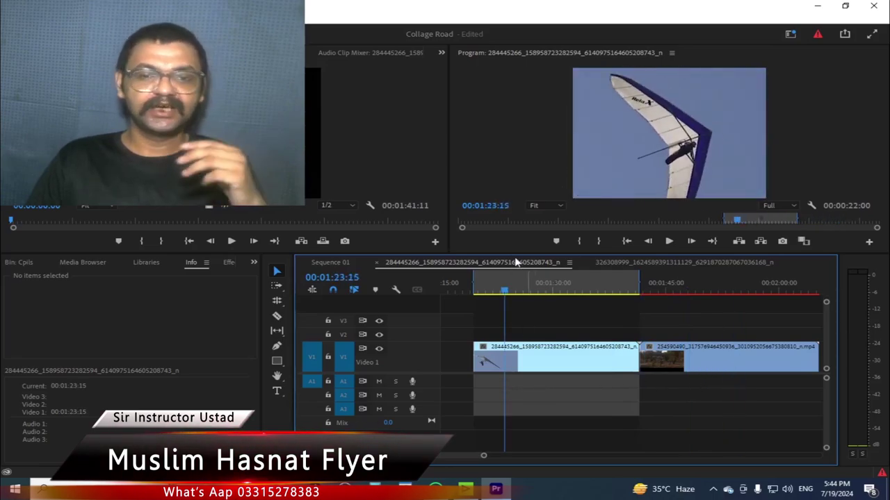
Scrub back and forth through the hang-glider clip and leave the playhead at 00:01:28:00.
drag(511, 294, 599, 292)
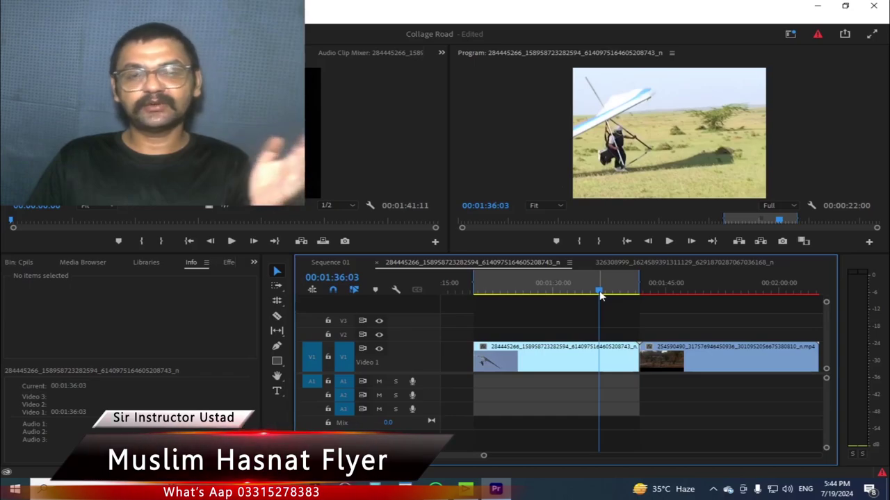
drag(600, 295, 533, 297)
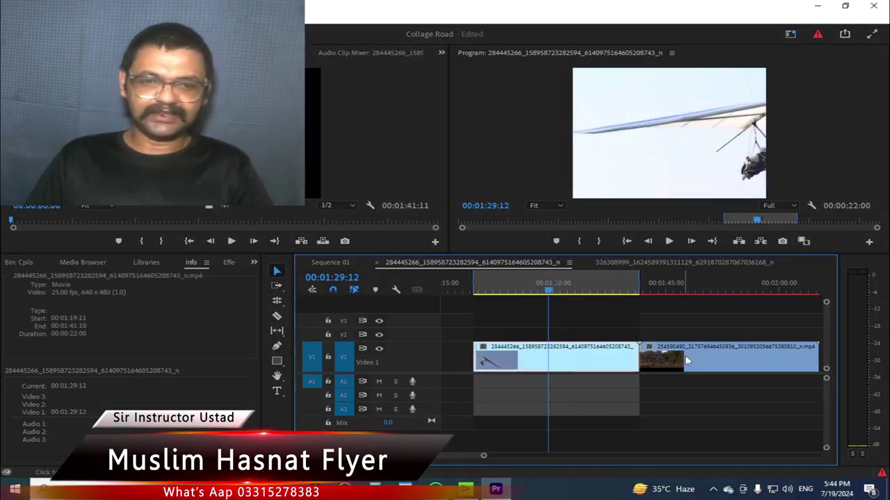
click(691, 360)
click(20, 263)
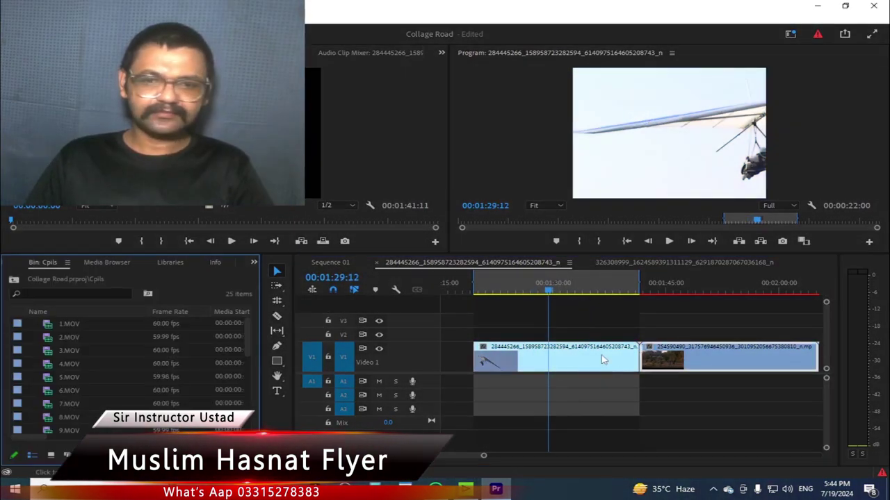
drag(564, 294, 536, 292)
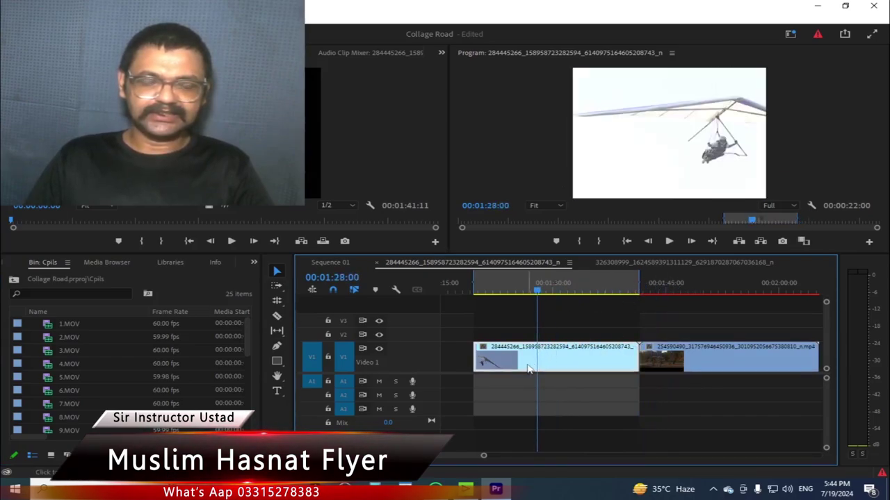
Inspect the frame rate, frame size, and duration of the hang-glider clip on Video 1.
click(215, 264)
click(561, 362)
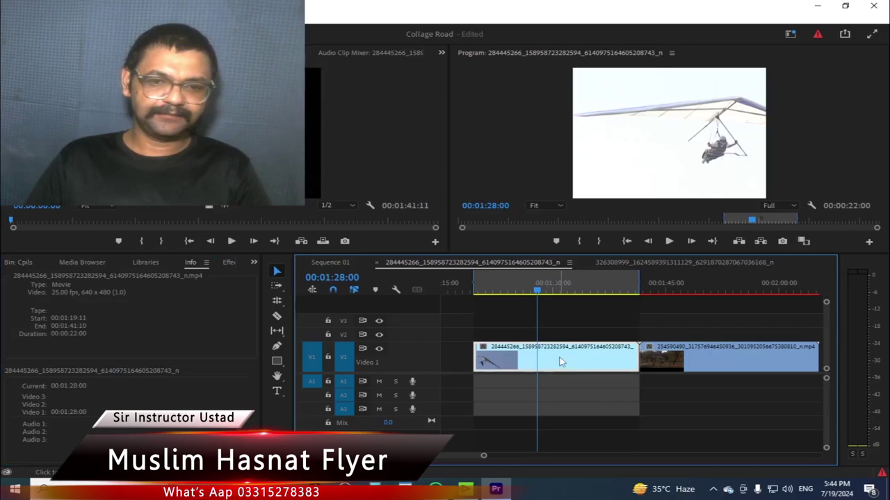
click(135, 303)
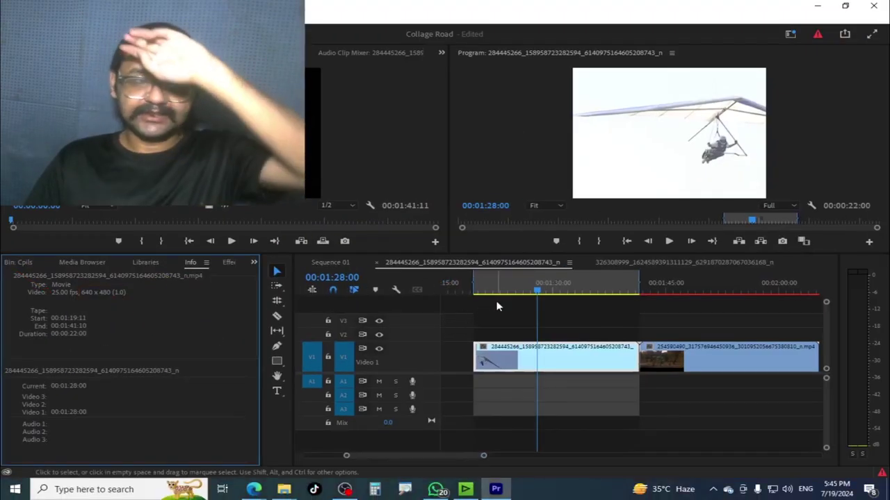
click(541, 294)
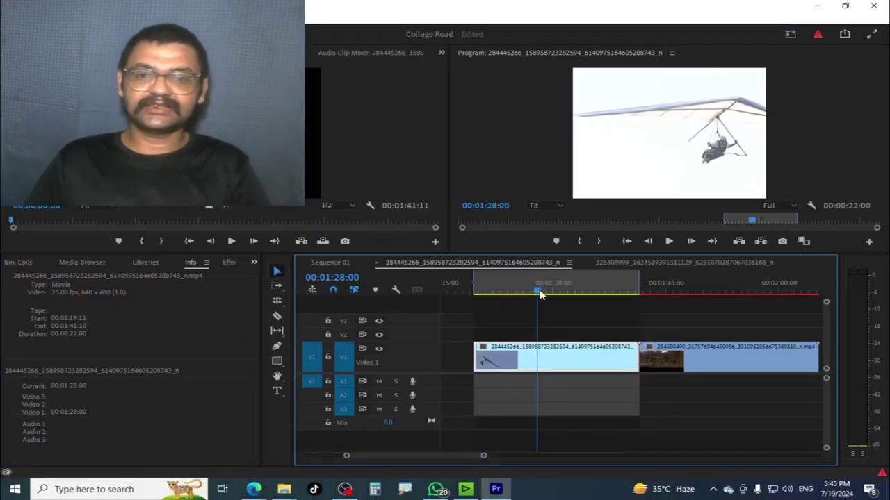
Return the playhead to the sequence start and step through the clip frame by frame to 00:00:01:24.
click(460, 354)
click(482, 449)
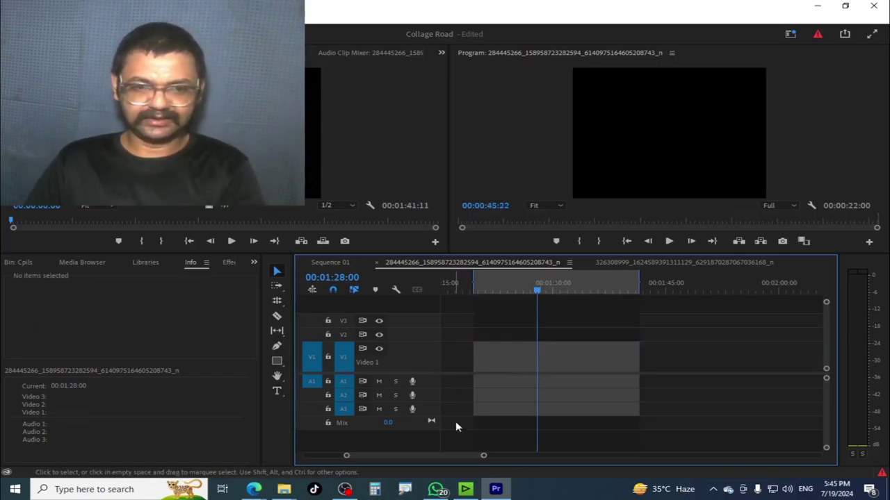
drag(483, 456, 348, 457)
key(Home)
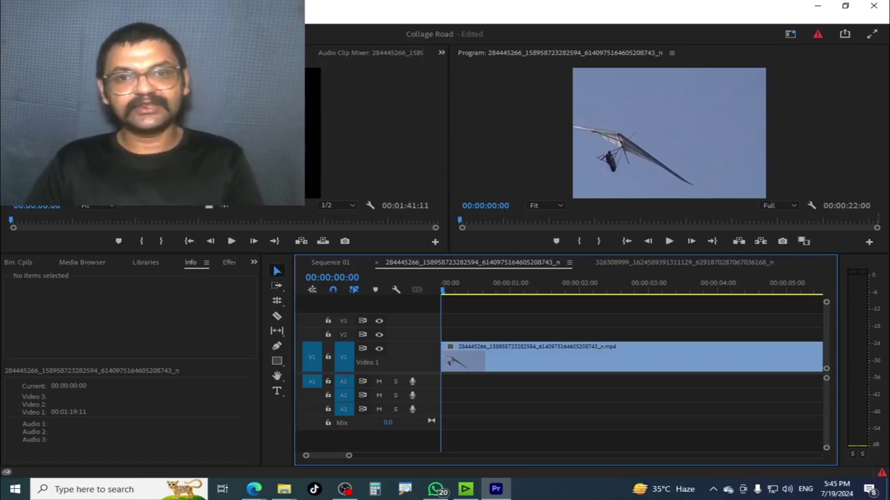
key(Right)
key(Right)
key(Right)
key(Right)
key(Right)
key(Right)
key(Right)
key(Right)
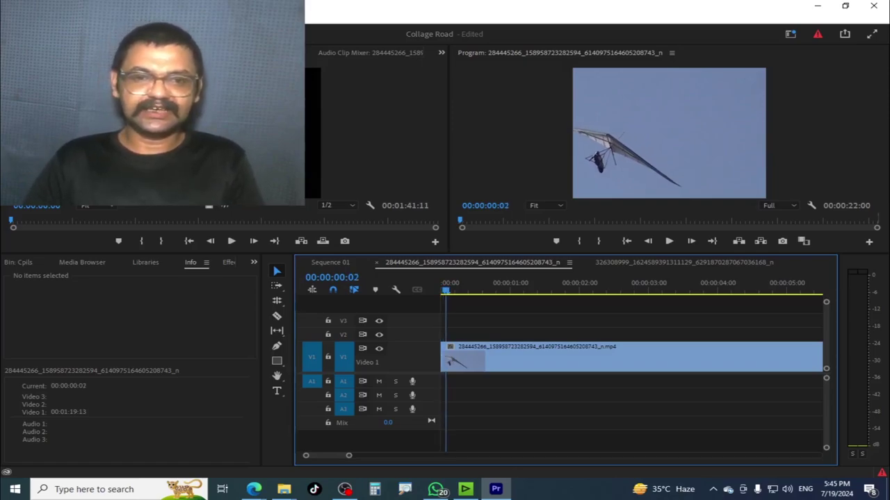
key(Right)
key(Right)
key(Right)
key(Right)
key(Right)
key(Right)
key(Right)
key(Right)
key(Right)
key(Right)
key(Right)
key(Right)
key(Right)
key(Right)
key(Right)
key(Right)
key(Right)
key(Right)
key(Right)
key(Right)
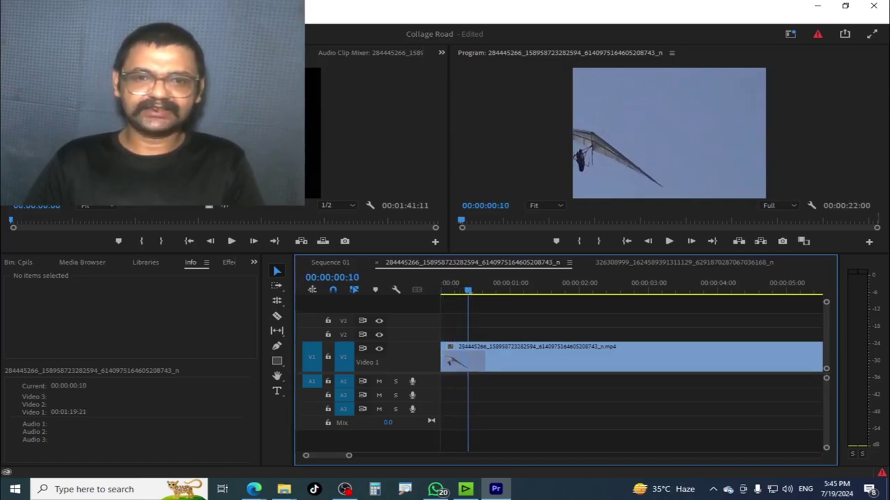
key(Right)
key(Right)
key(Right)
key(Right)
key(Right)
key(Right)
key(Right)
key(Right)
key(Right)
key(Right)
key(Right)
key(Right)
key(Right)
key(Right)
key(Right)
key(Right)
key(Right)
key(Right)
key(Right)
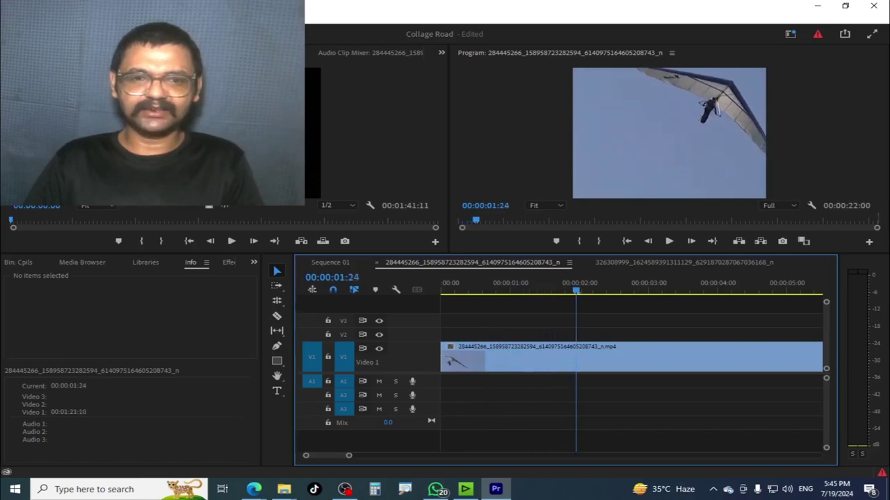
Step the playhead backward frame by frame to 00:00:00:23.
key(Left)
key(Left)
key(Left)
key(Left)
key(Left)
key(Left)
key(Left)
key(Left)
key(Left)
key(Left)
key(Left)
key(Left)
key(Left)
key(Left)
key(Left)
key(Left)
key(Left)
key(Left)
key(Left)
key(Left)
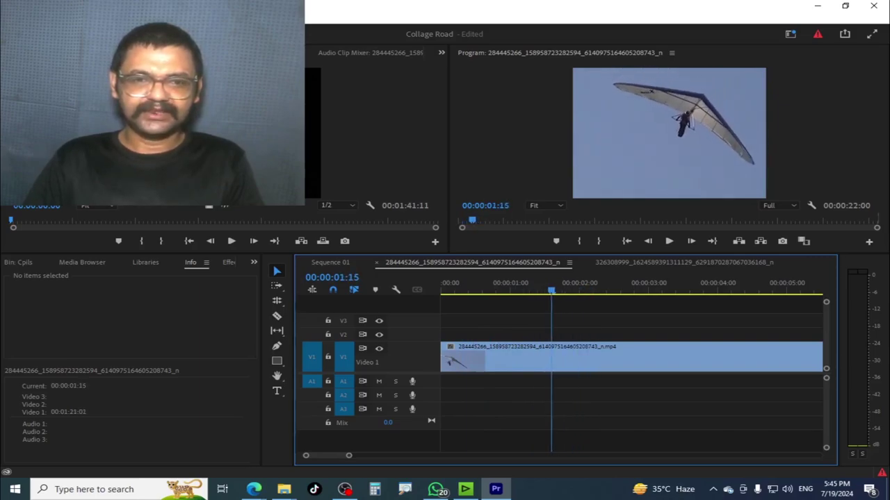
key(Left)
key(Left)
key(Left)
key(Left)
key(Left)
key(Left)
key(Left)
key(Left)
key(Left)
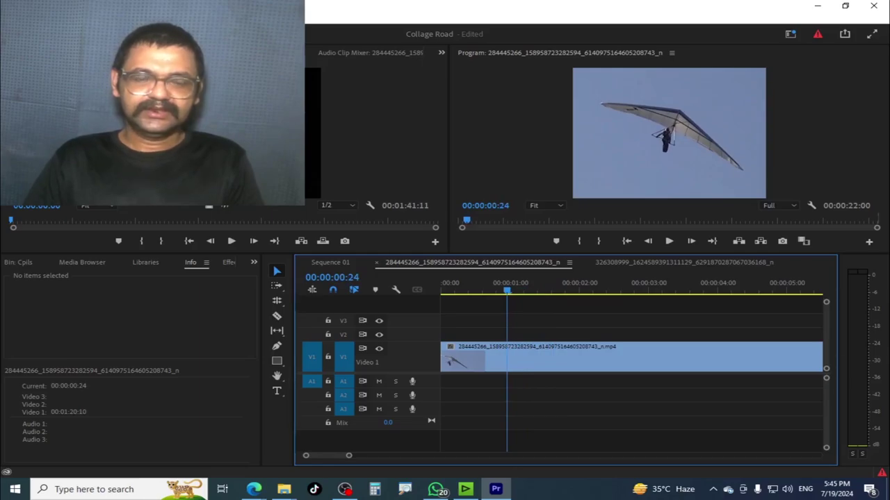
key(Left)
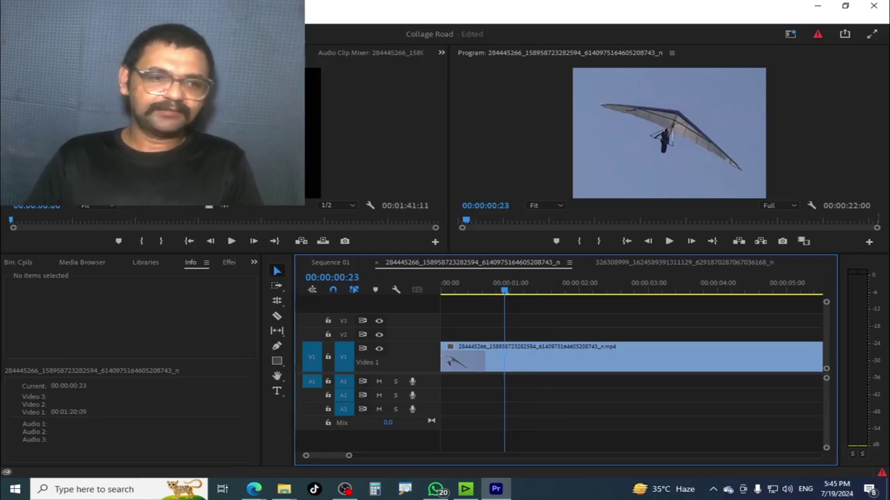
Select the hang-glider clip and advance the playhead frame by frame to 00:00:01:00.
click(625, 354)
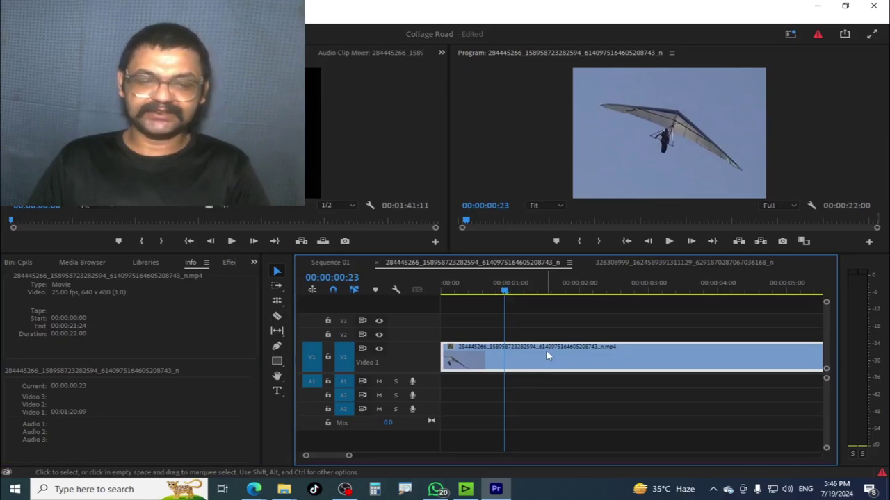
key(Right)
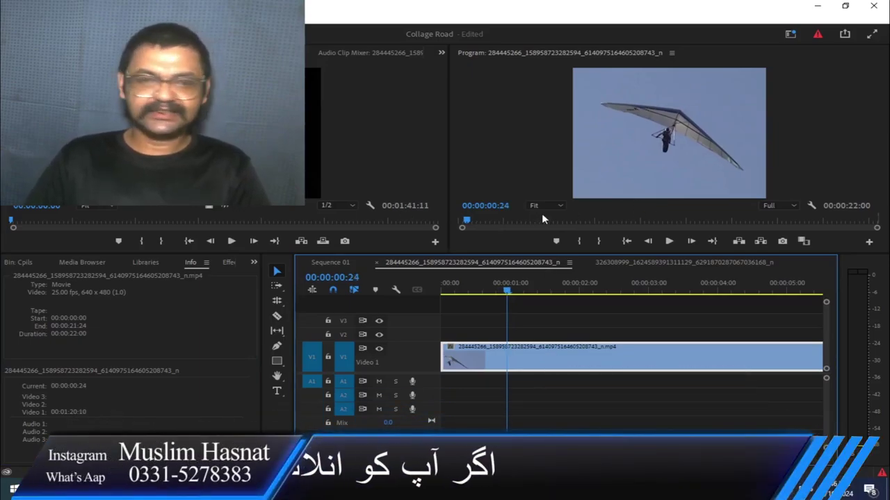
key(Right)
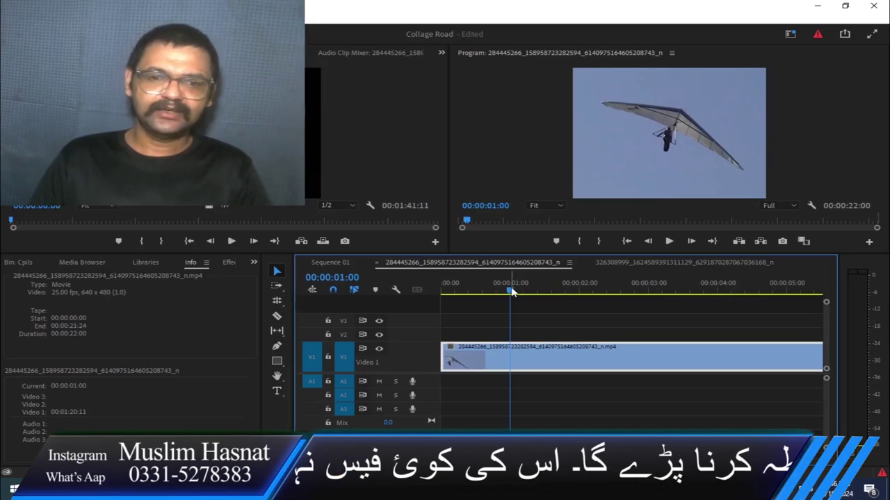
Play the hang-glider clip from the sequence start and stop at 00:00:01:03.
drag(512, 292, 517, 292)
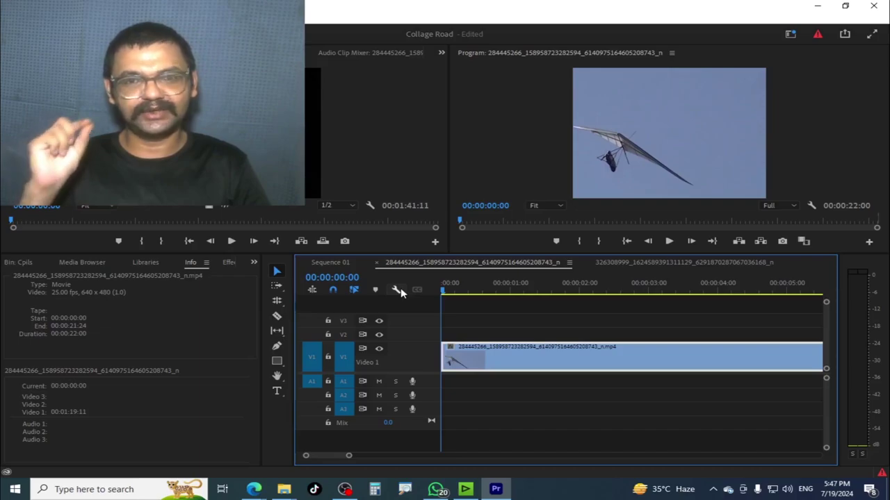
key(space)
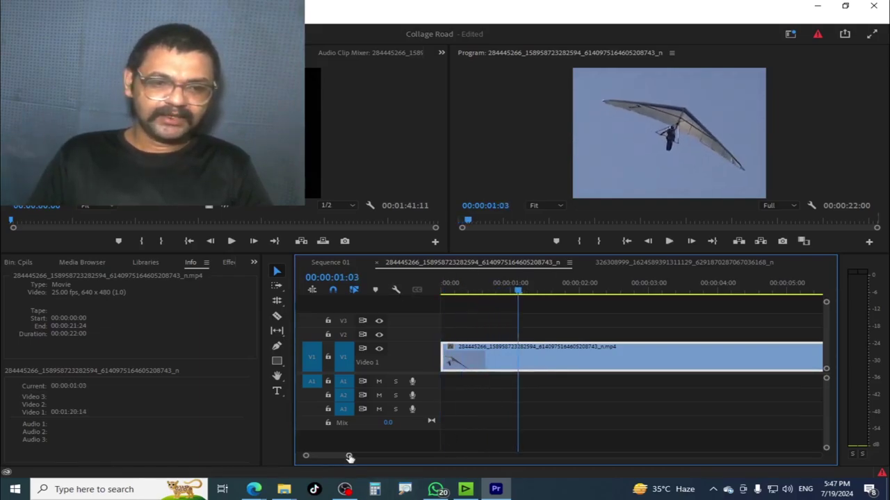
drag(349, 458, 354, 458)
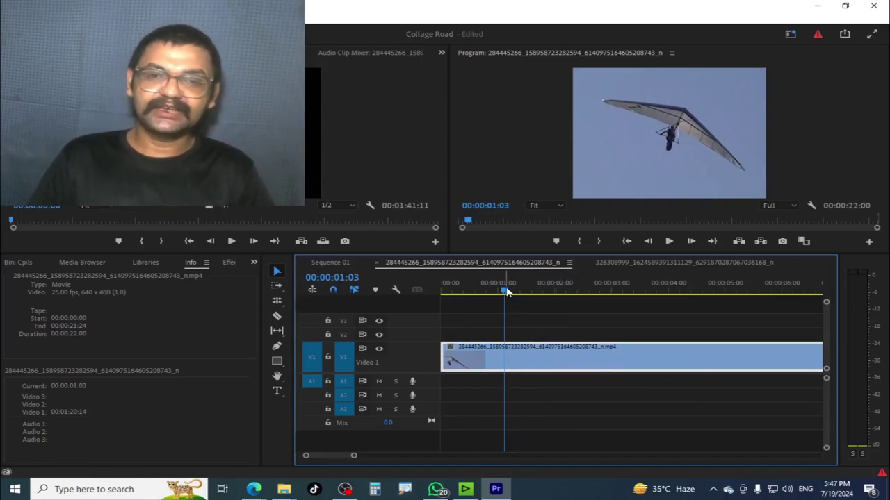
Move the playhead to 00:00:01:00 and on to 00:00:02:00 to check the one-second intervals.
drag(505, 292, 494, 315)
key(Right)
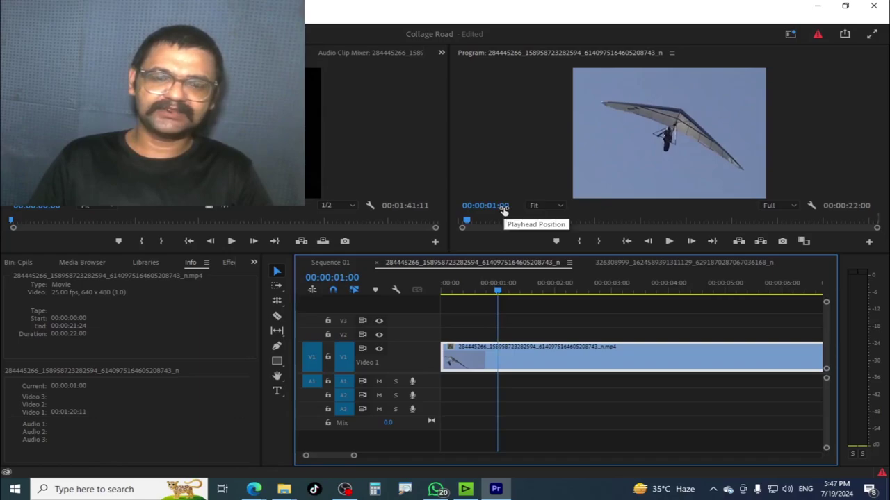
drag(498, 294, 553, 314)
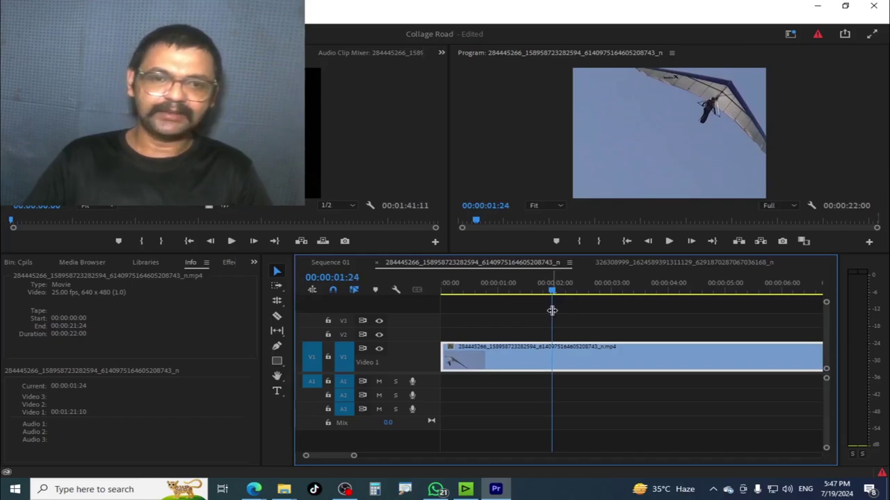
key(Right)
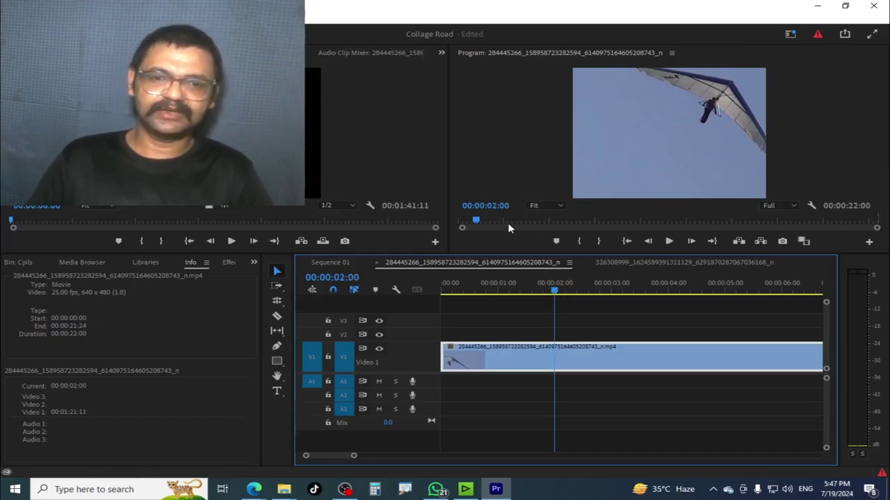
Try setting the hang-glider clip's speed to 50% and view its time interpolation options.
scroll(583, 392, down, 3)
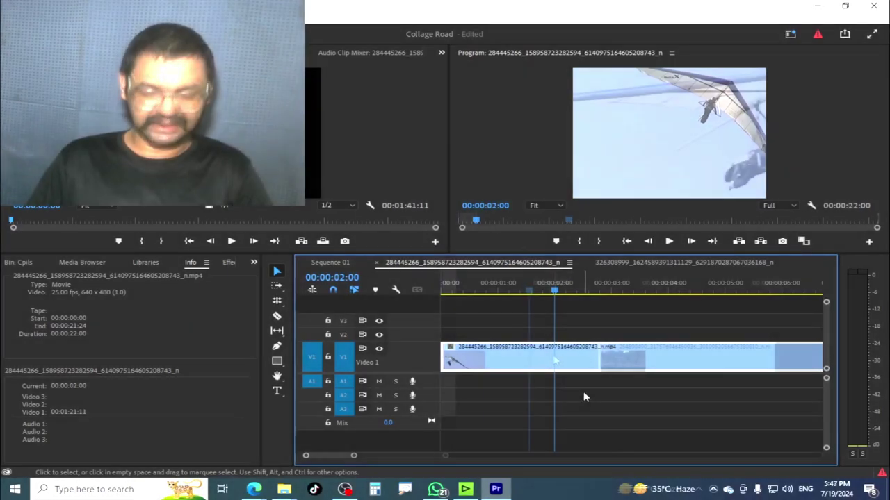
right_click(542, 358)
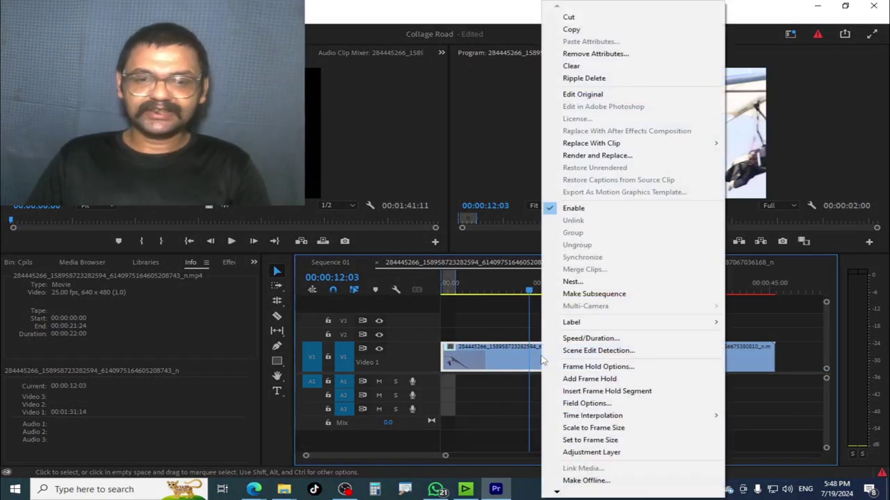
click(666, 340)
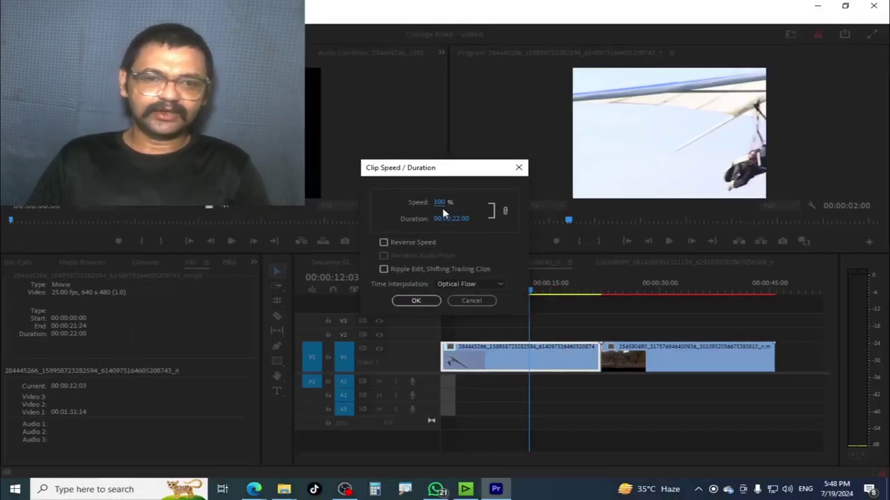
click(440, 202)
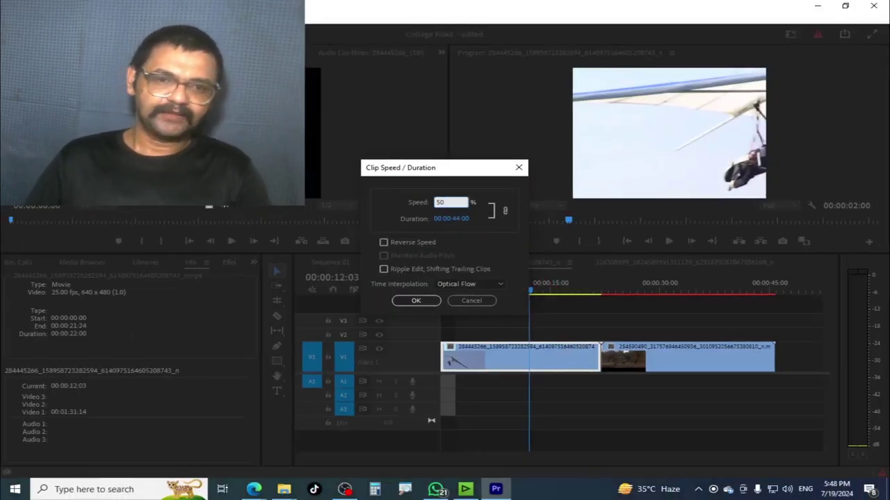
click(476, 231)
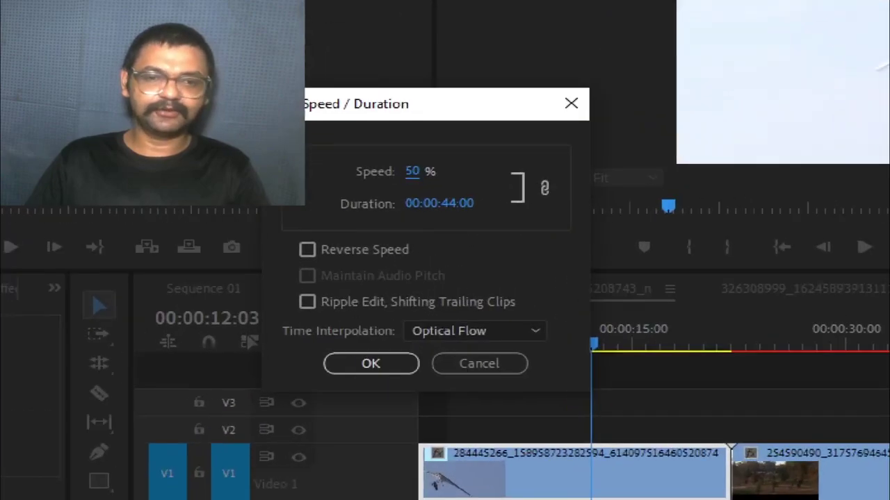
mouse_move(456, 213)
mouse_down()
mouse_move(520, 286)
mouse_move(515, 295)
mouse_up()
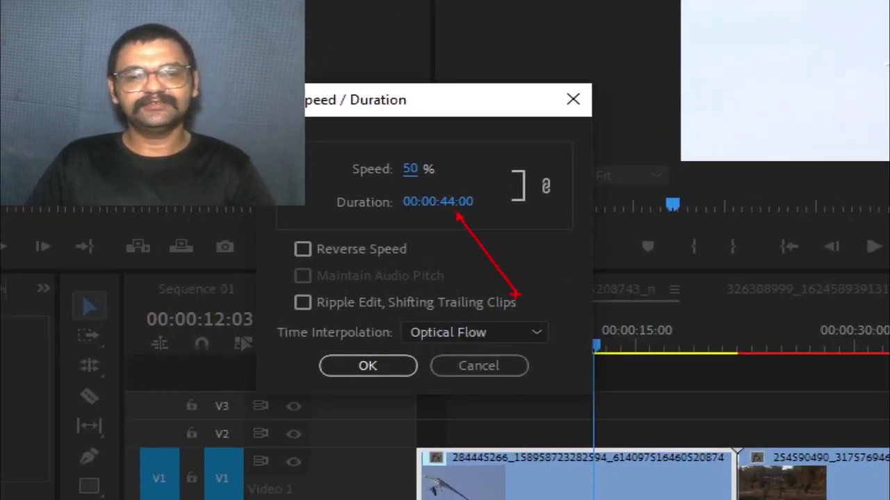
key(Escape)
click(424, 301)
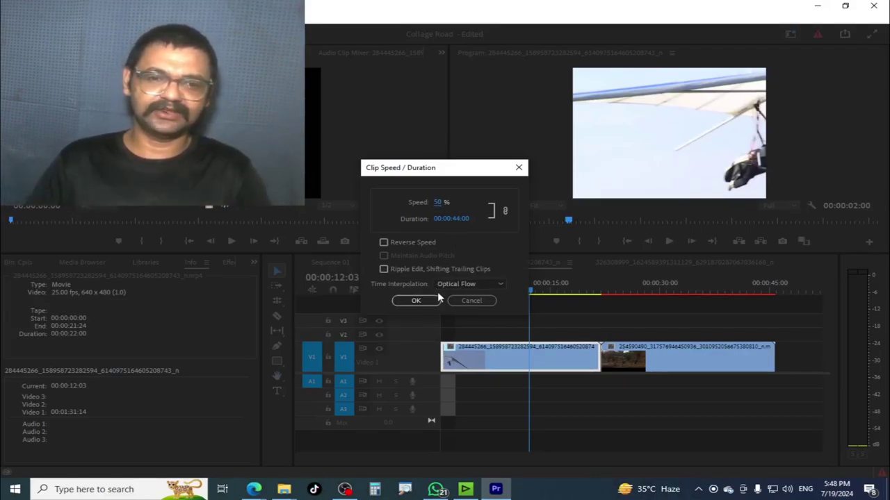
click(458, 283)
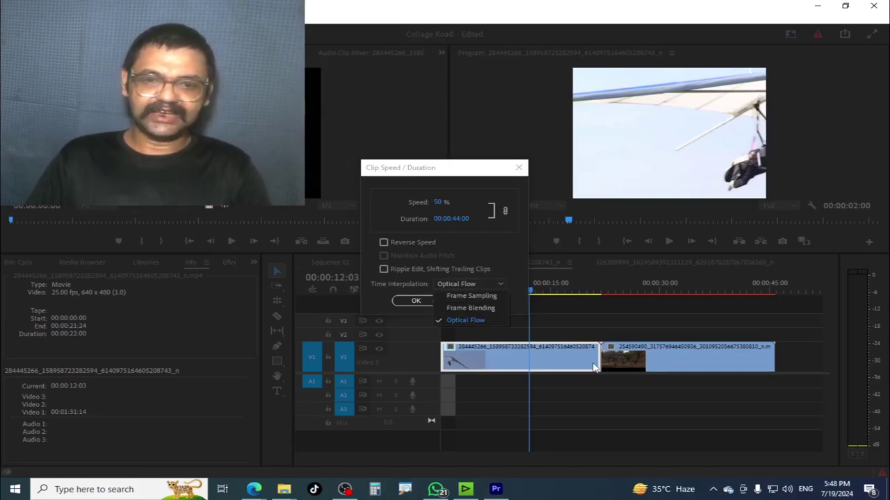
click(550, 304)
key(Return)
Mark the hang-glider clip's span as the sequence's in/out range.
drag(564, 292, 599, 353)
key(x)
key(Home)
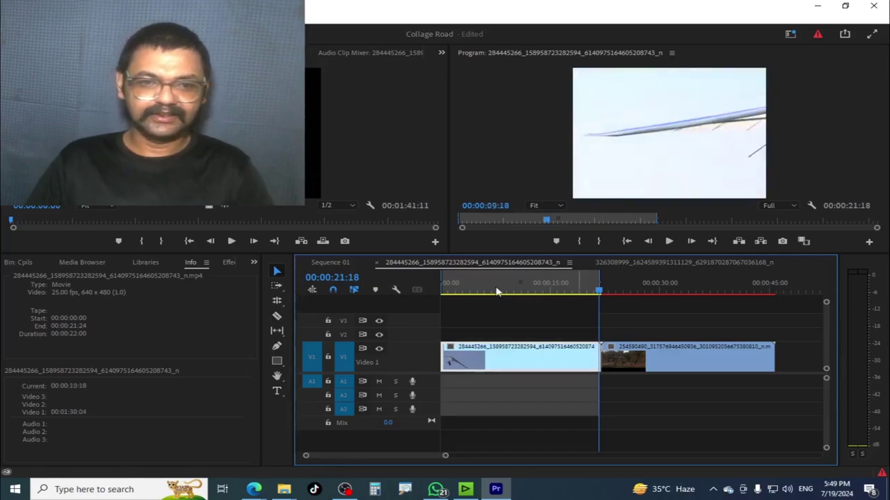
Try slowing the hang-glider clip to 50% speed with Ripple Edit off and Optical Flow interpolation.
drag(464, 288, 540, 317)
key(ctrl+r)
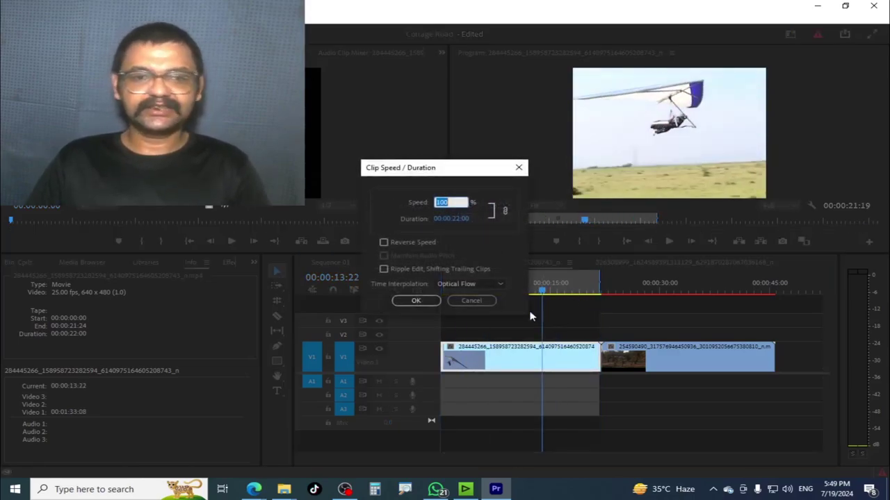
text(50)
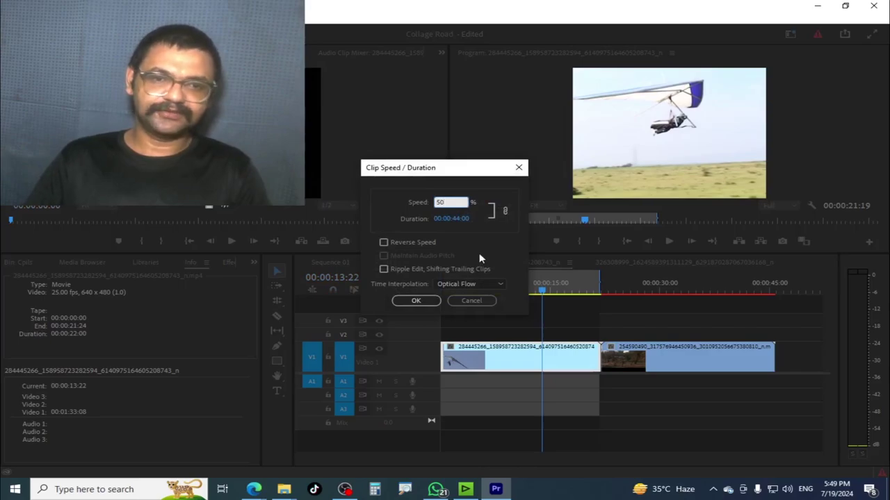
click(415, 301)
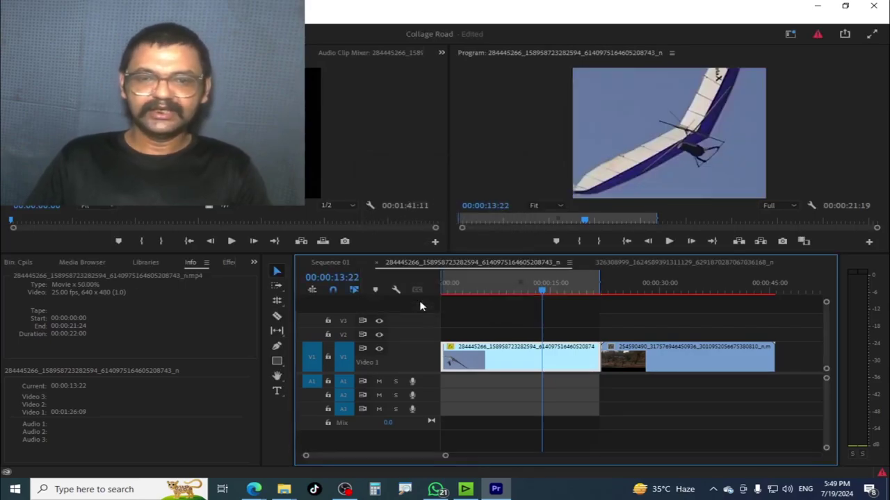
Scrub across both clips and check the slowed hang-glider clip's speed and duration settings without changing them.
drag(526, 291, 721, 348)
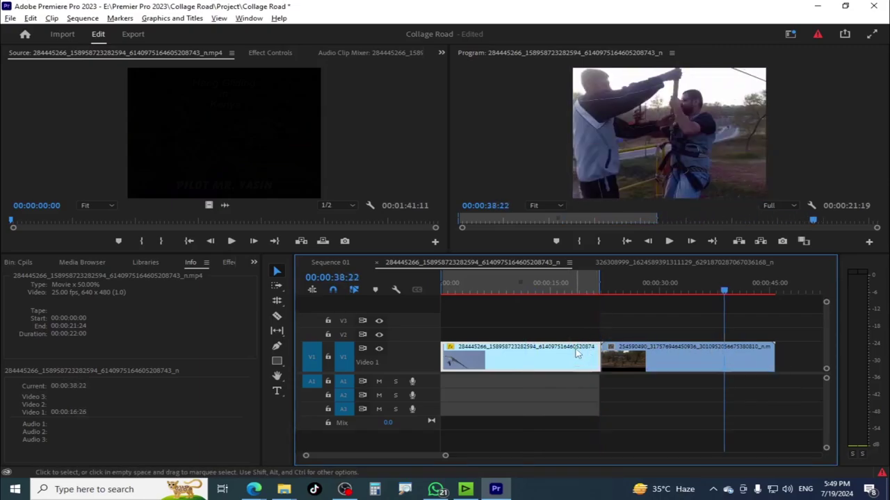
drag(547, 285, 581, 292)
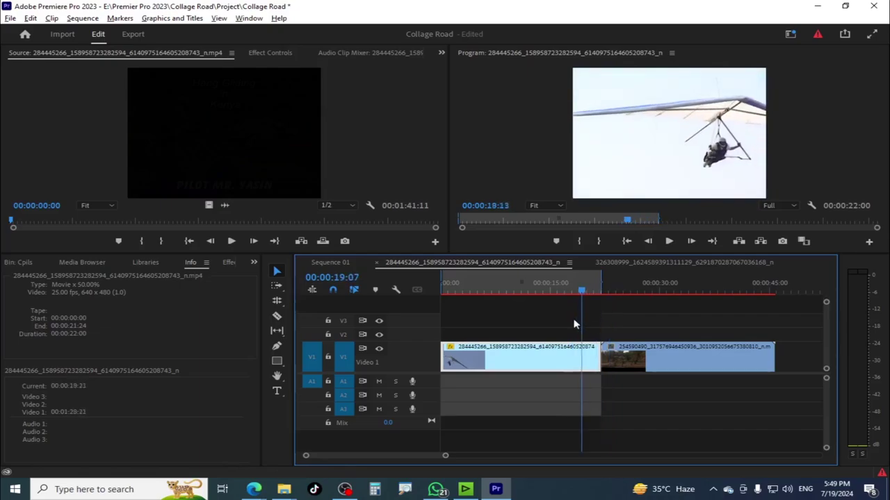
drag(574, 324, 587, 351)
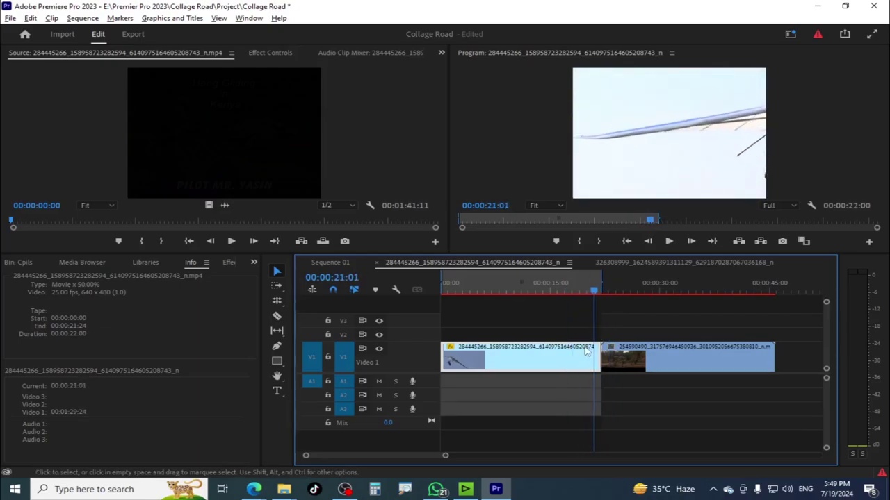
key(ctrl+r)
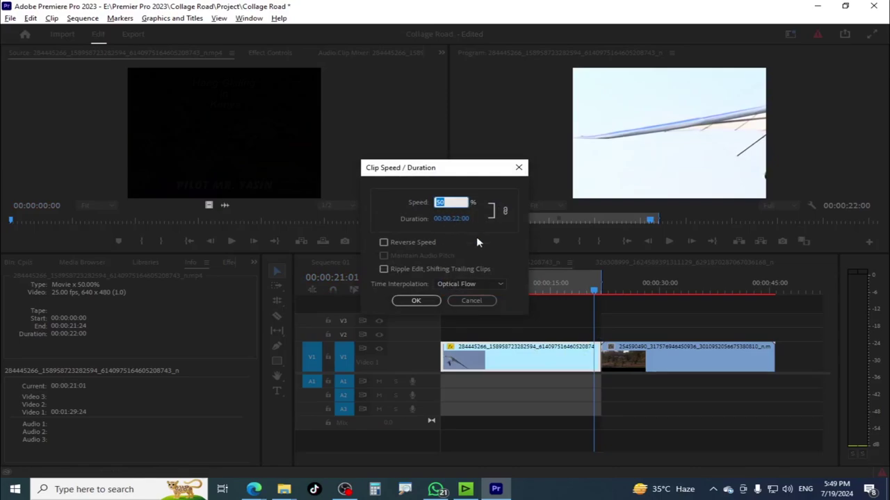
click(472, 301)
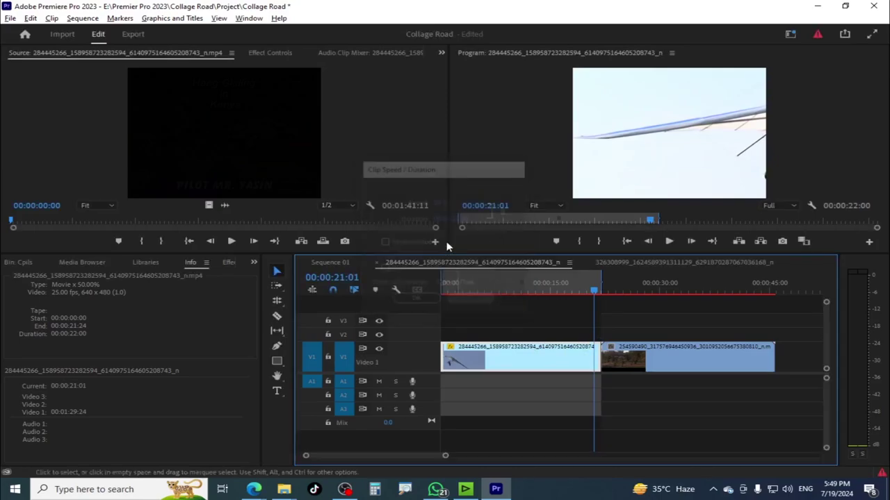
mouse_move(522, 287)
mouse_down()
mouse_move(547, 293)
mouse_move(499, 285)
mouse_up()
click(517, 285)
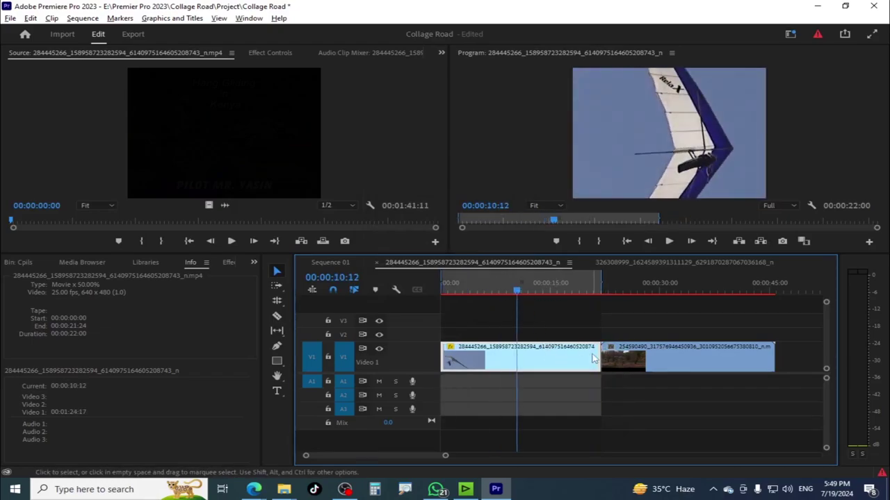
key(ctrl+r)
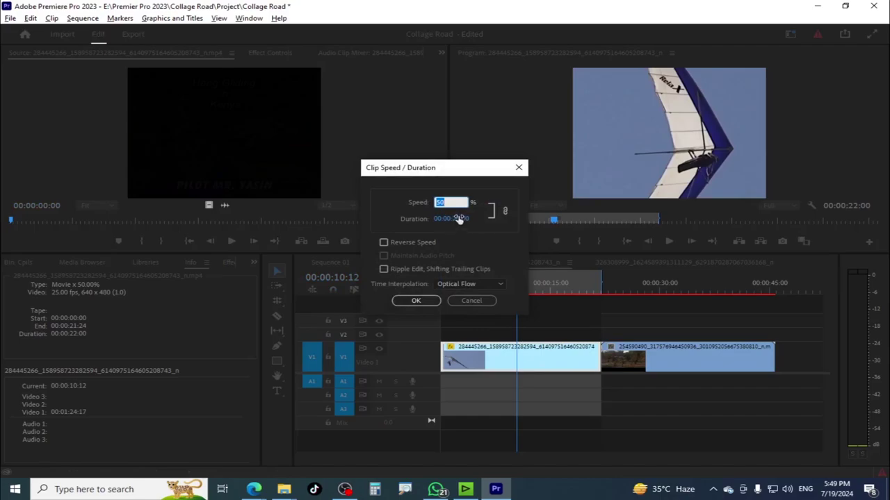
click(483, 301)
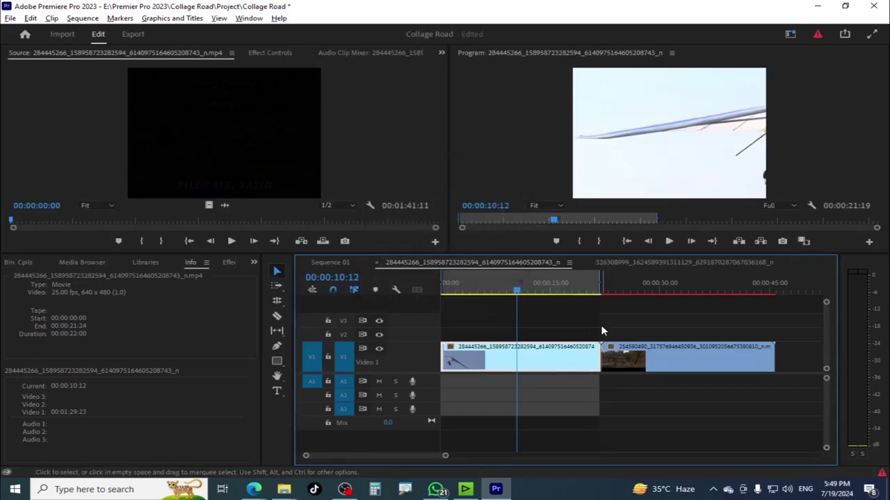
Set the hang-glider clip's speed to 50% with Ripple Edit, Shifting Trailing Clips enabled.
key(ctrl+r)
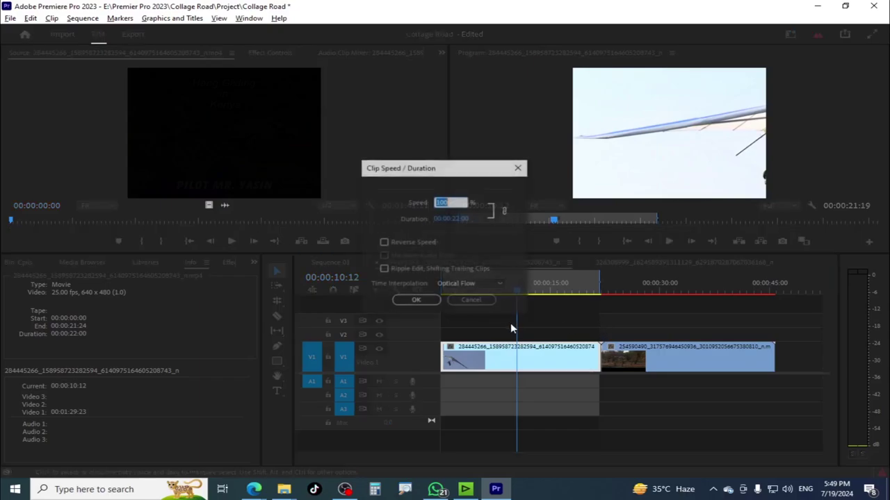
text(50)
click(383, 269)
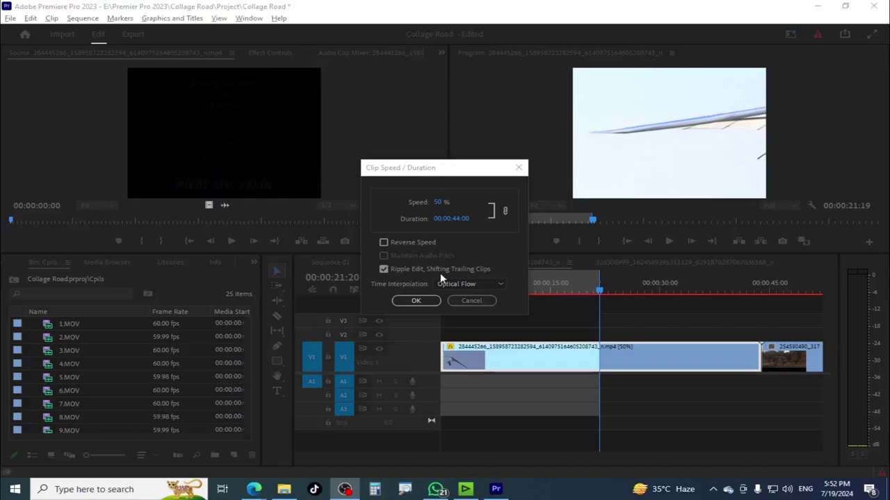
click(415, 301)
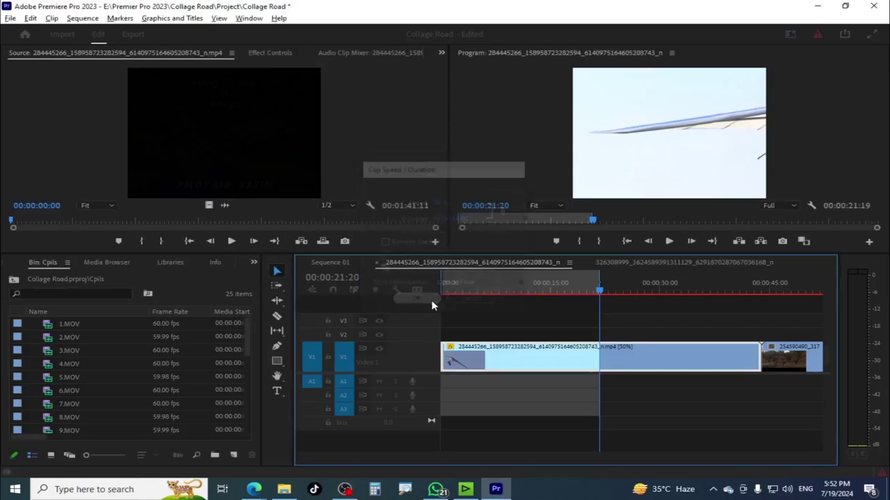
Open Sequence 01, try deleting the audio clip on track A3 near 00:04:43:00, and undo the deletion.
click(336, 263)
click(511, 435)
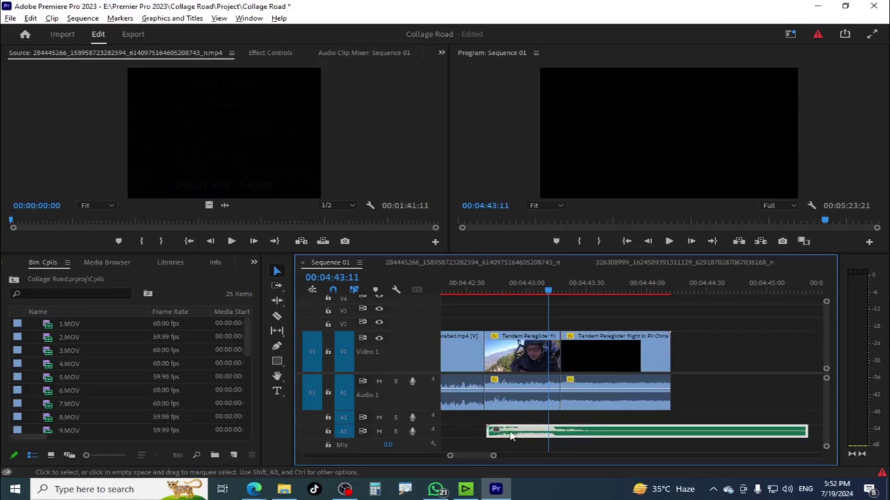
key(Delete)
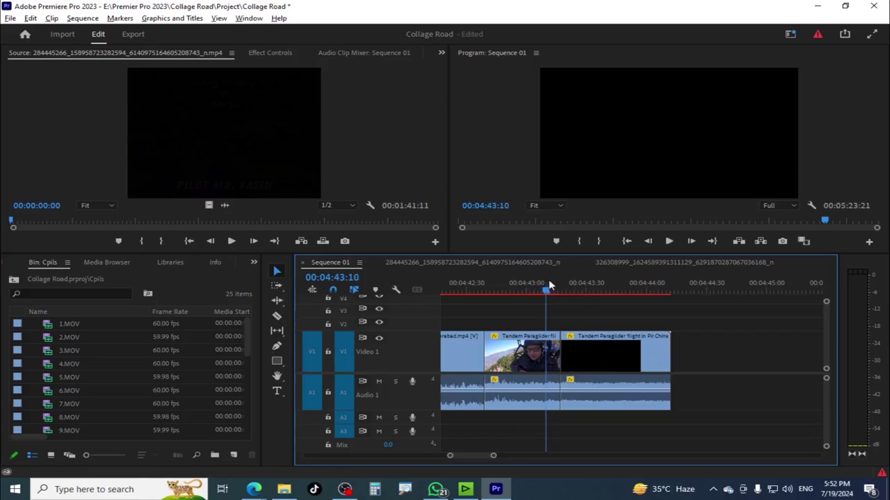
drag(549, 289, 503, 447)
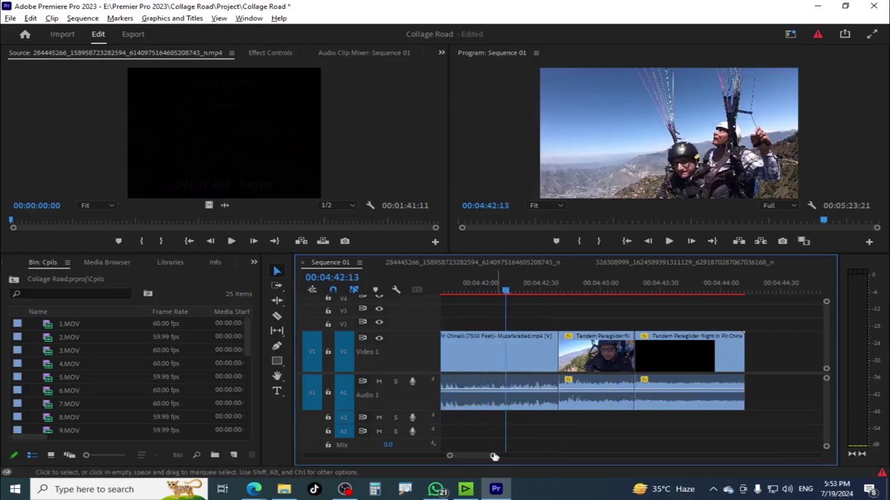
key(ctrl+z)
key(ctrl+z)
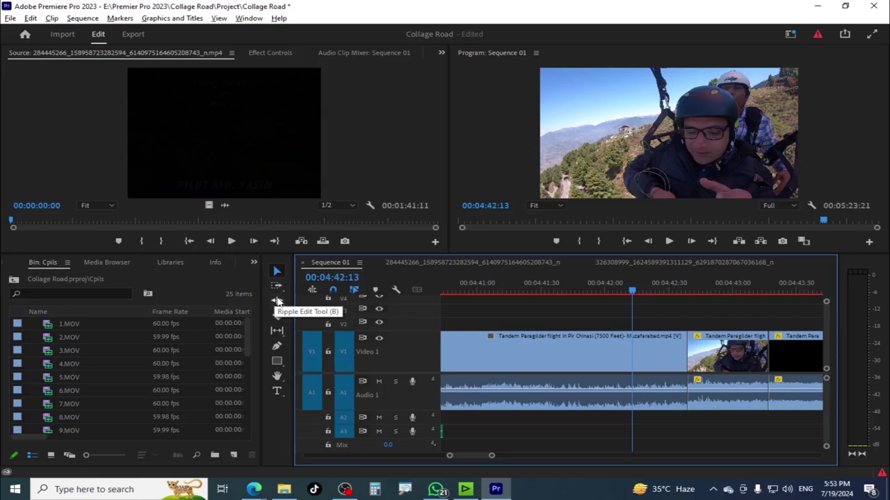
Ripple-trim the start of the short Tandem Paraglider clip at 00:04:42:40 twice with the Ripple Edit tool.
click(277, 300)
click(682, 292)
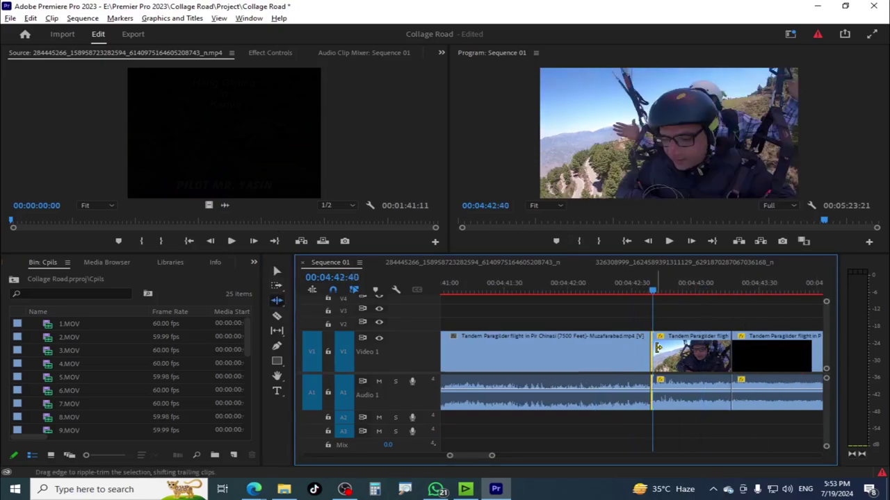
drag(658, 348, 686, 347)
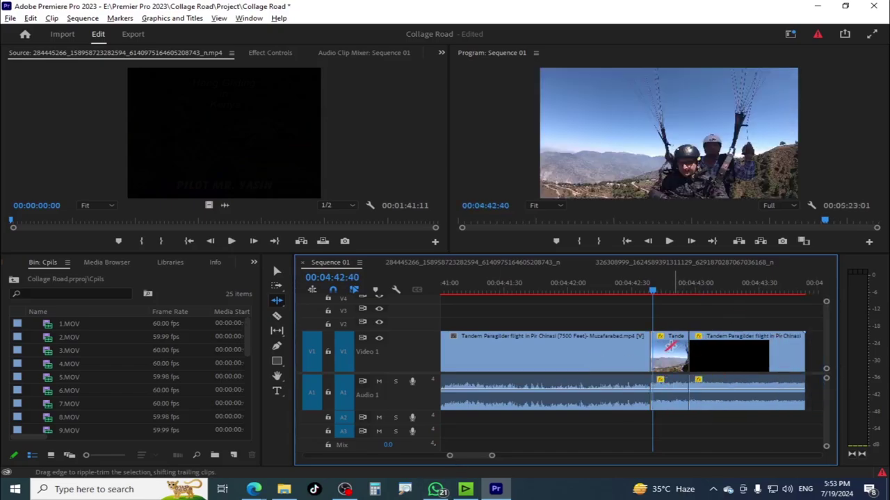
drag(653, 342, 674, 356)
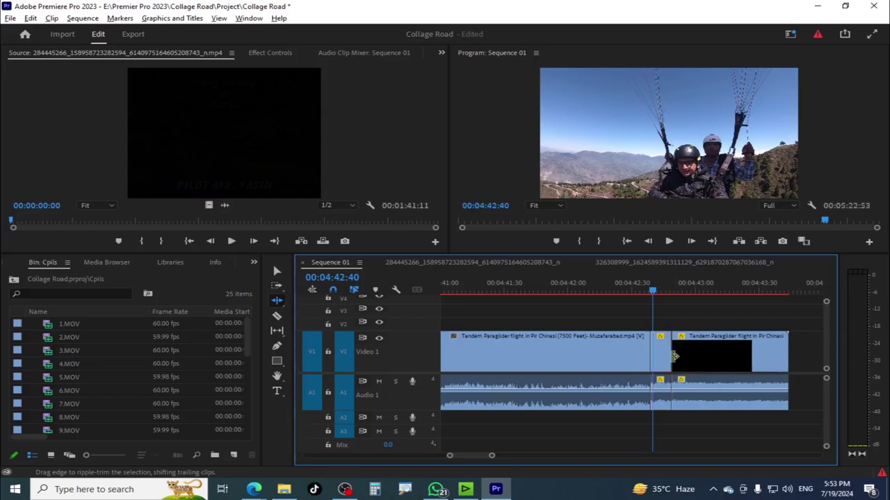
Move the last two paraglider clips later to leave a gap, and extend the short clip's start into it with the Selection tool.
key(v)
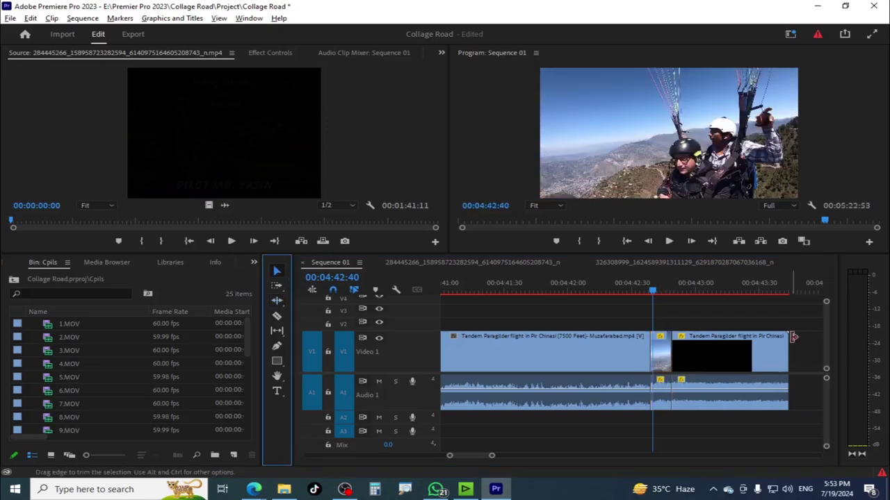
drag(711, 353, 782, 368)
click(682, 354)
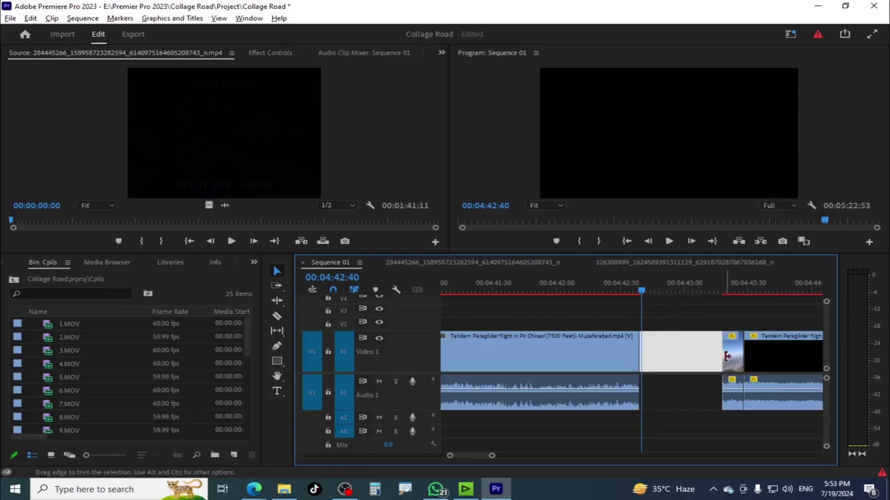
drag(727, 357, 675, 358)
click(663, 359)
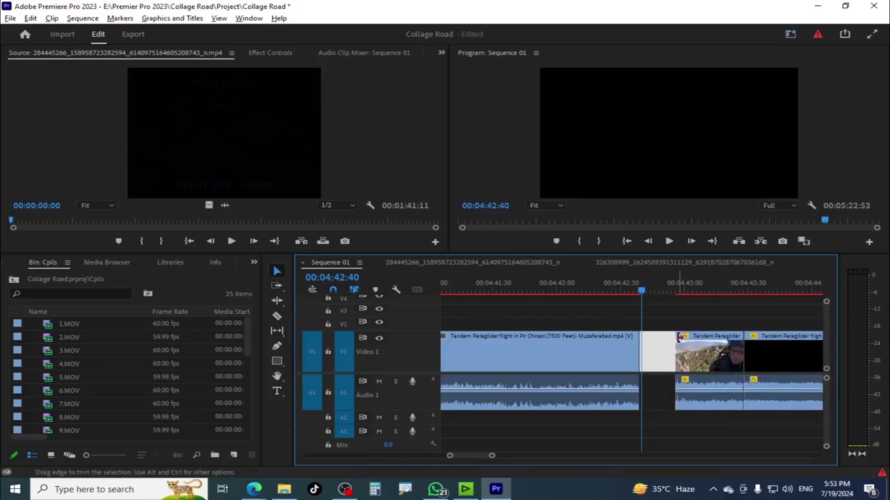
Ripple-trim the start of the short paraglider clip after the gap and play from 00:04:42:55 to review it.
click(276, 301)
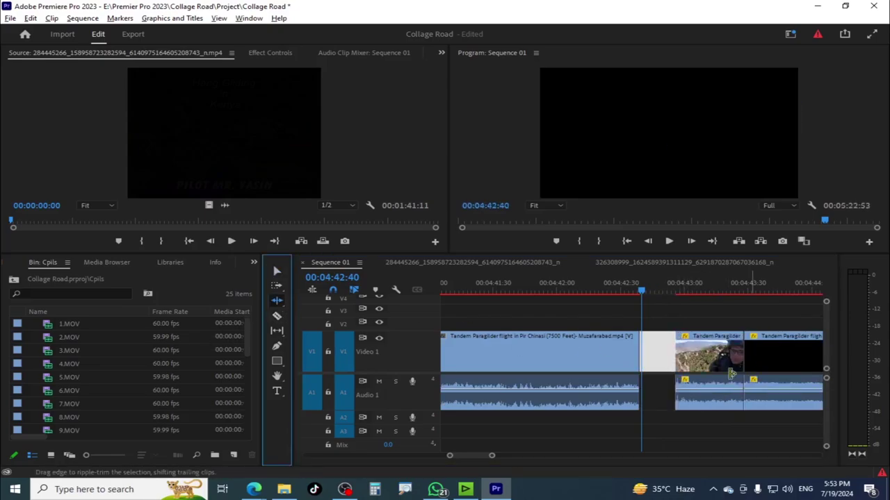
mouse_move(678, 358)
mouse_down()
mouse_move(713, 361)
mouse_move(681, 360)
mouse_move(691, 353)
mouse_up()
click(683, 291)
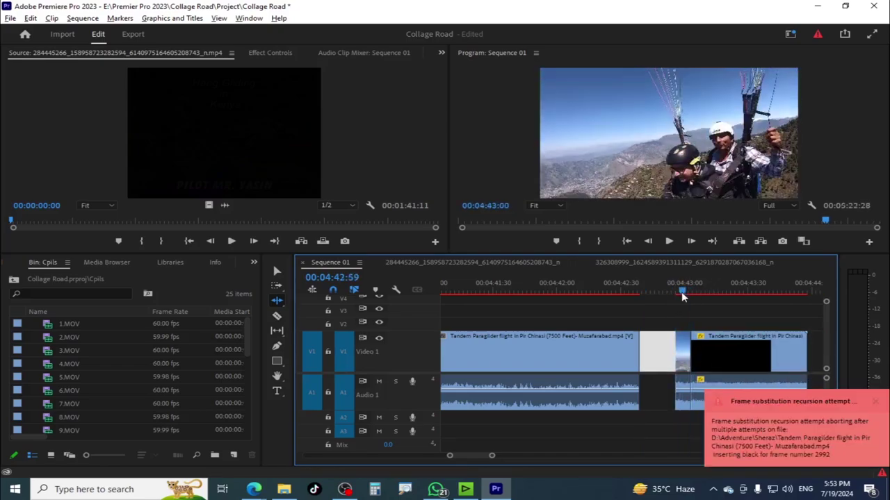
click(680, 291)
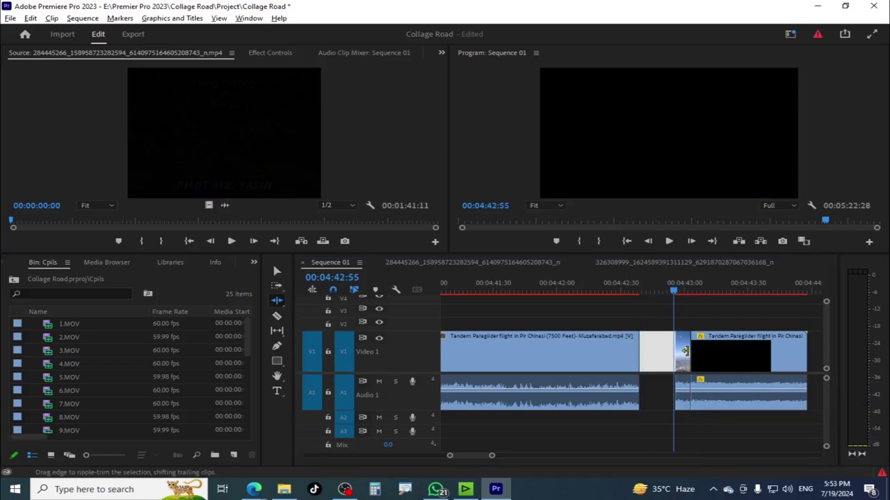
key(space)
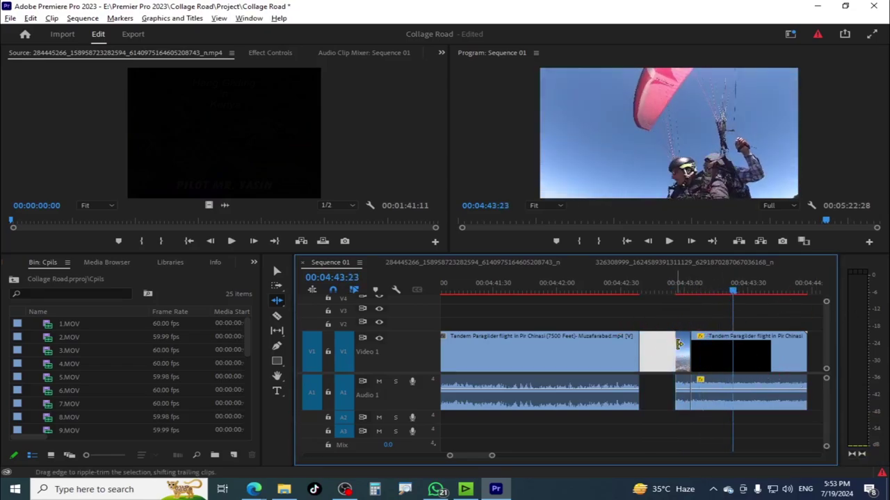
Ripple-trim the start of the long paraglider clip before the gap, then scrub to 00:04:39:13.
drag(491, 455, 516, 459)
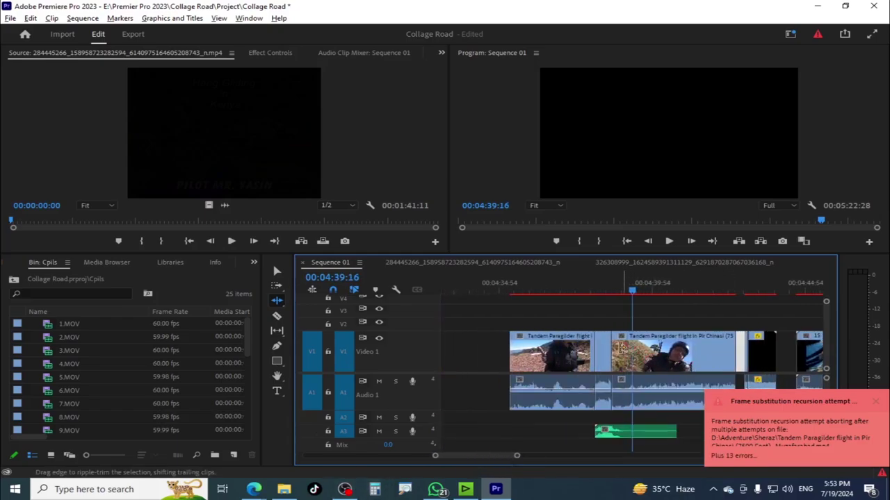
drag(599, 351, 730, 365)
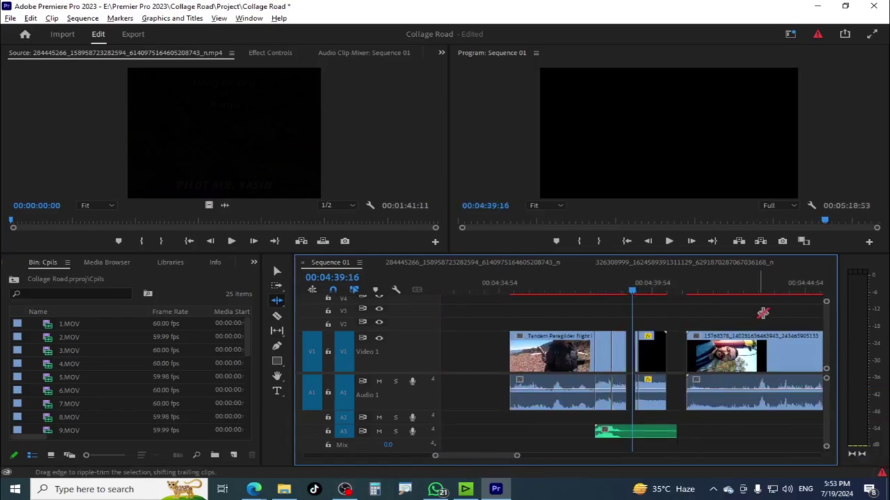
drag(613, 292, 557, 292)
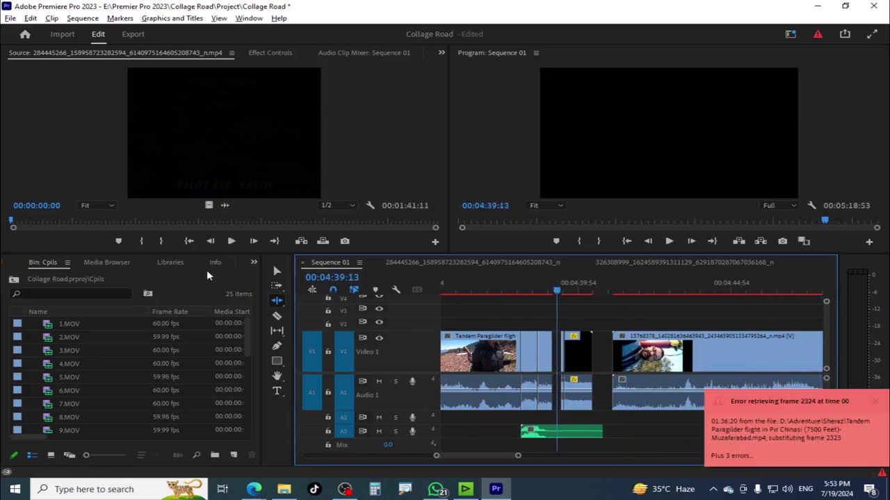
Activate the Selection tool, switch to the hang-glider sequence and scrub to 00:00:21:18.
click(282, 271)
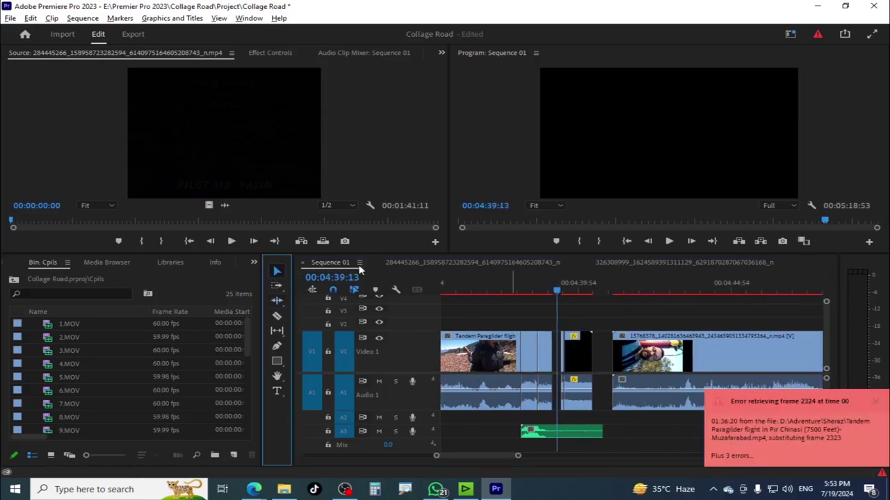
click(438, 263)
mouse_move(604, 286)
mouse_down()
mouse_move(593, 312)
mouse_move(599, 295)
mouse_up()
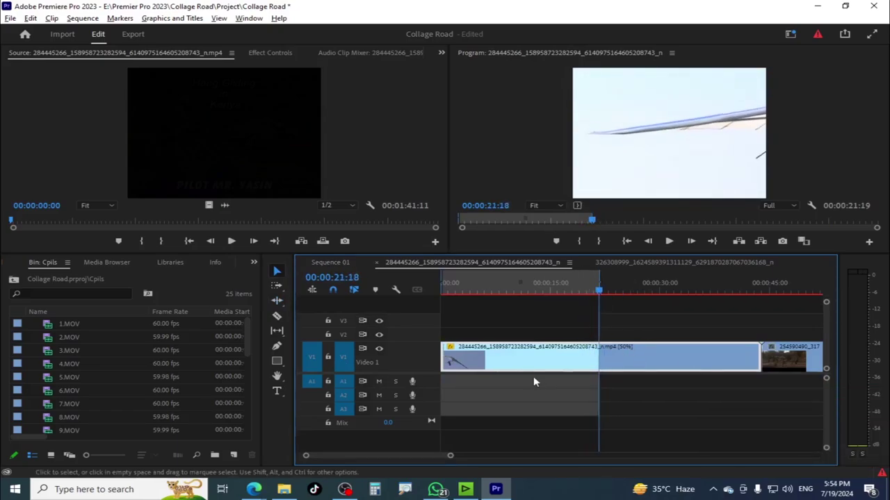
Inspect the ripple edit option in the hang-glider clip's speed and duration settings without applying any change.
key(ctrl+r)
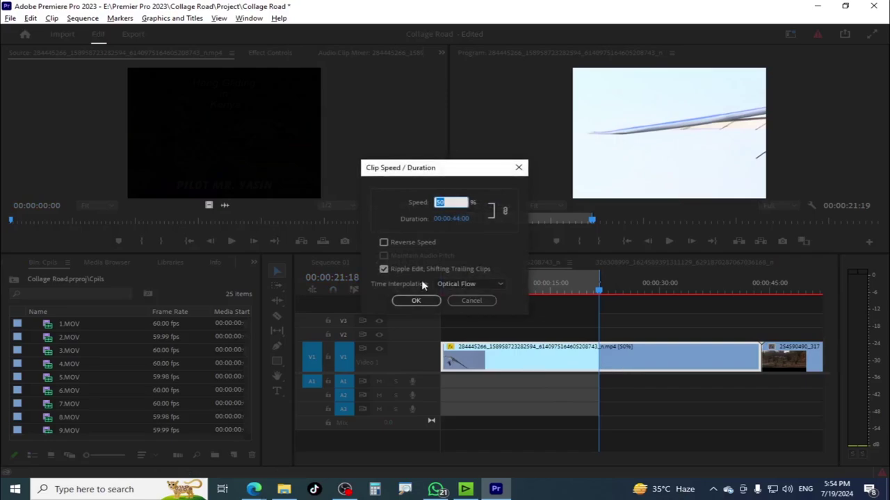
click(387, 273)
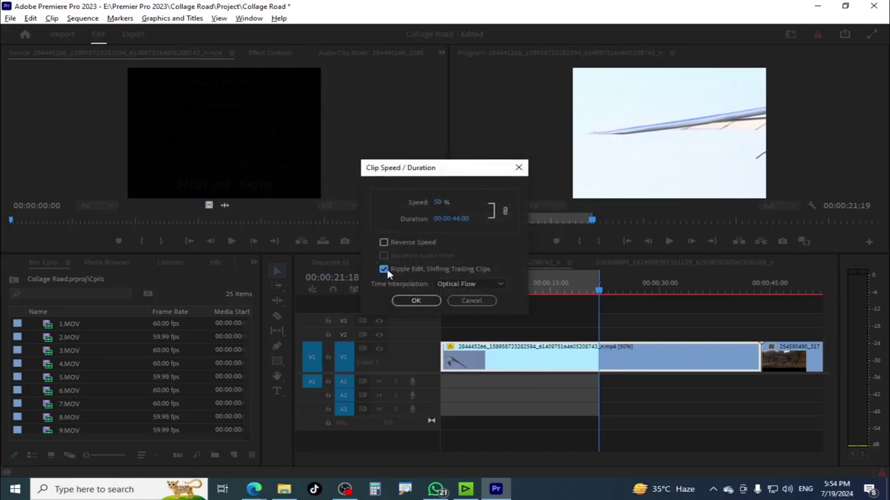
click(477, 303)
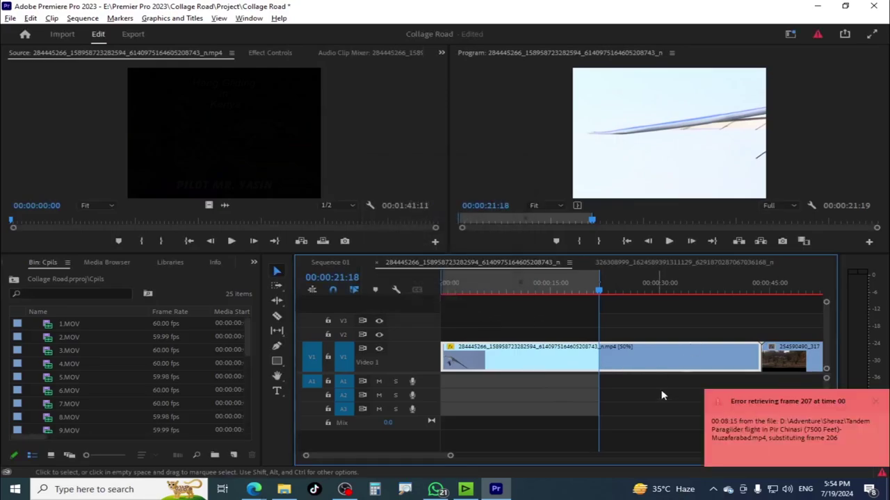
Slow the hang-glider clip to 25% speed with Ripple Edit, Shifting Trailing Clips turned off.
click(878, 404)
click(626, 291)
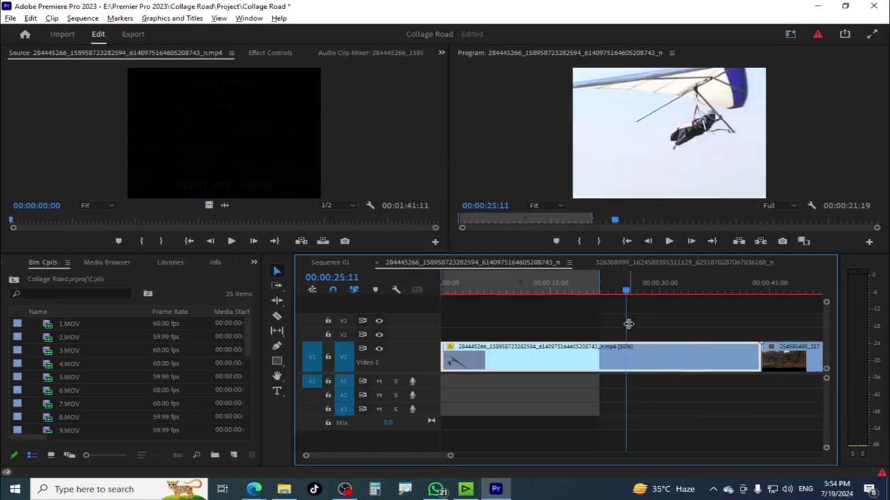
drag(452, 459, 501, 460)
key(ctrl+r)
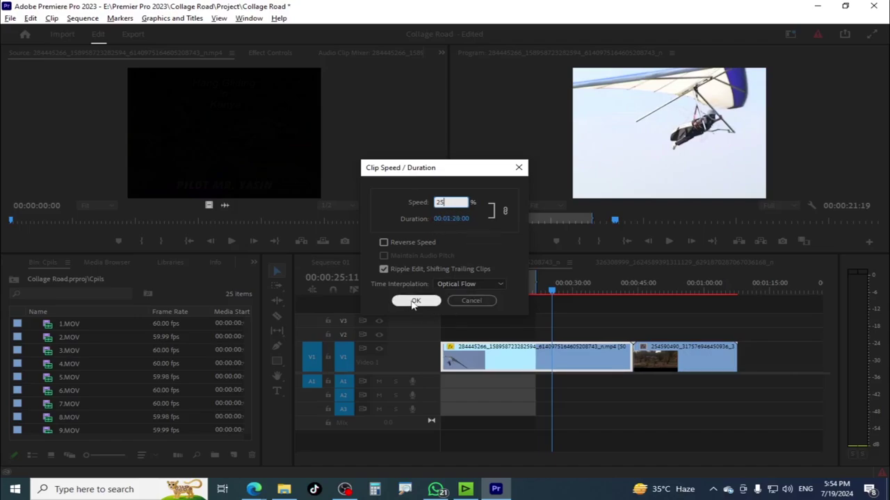
click(392, 271)
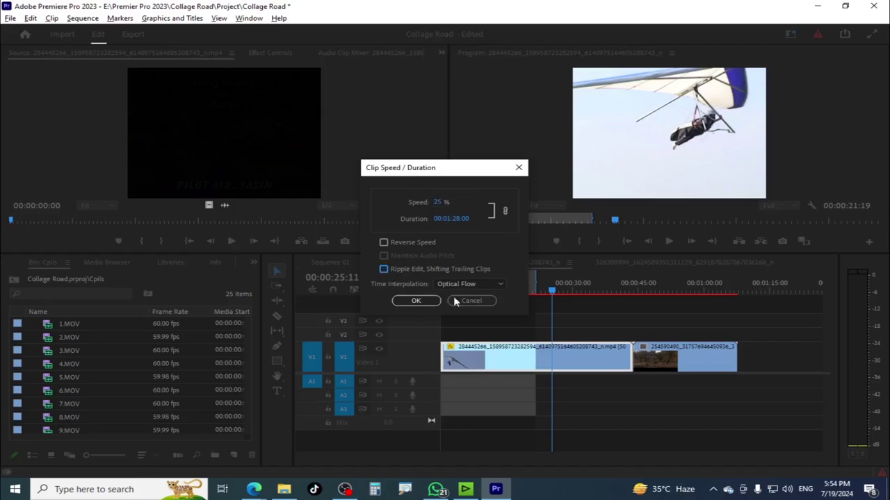
click(417, 303)
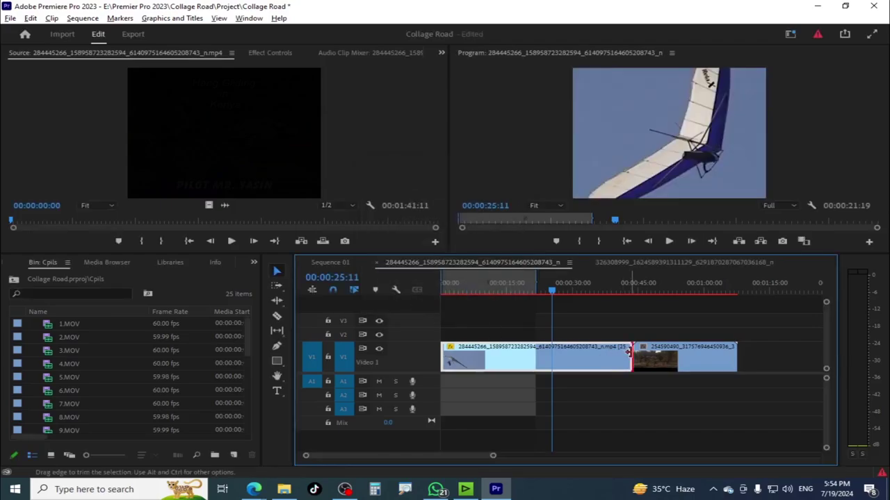
mouse_move(628, 352)
mouse_down()
mouse_move(718, 358)
mouse_move(627, 361)
mouse_move(723, 369)
mouse_move(631, 369)
mouse_up()
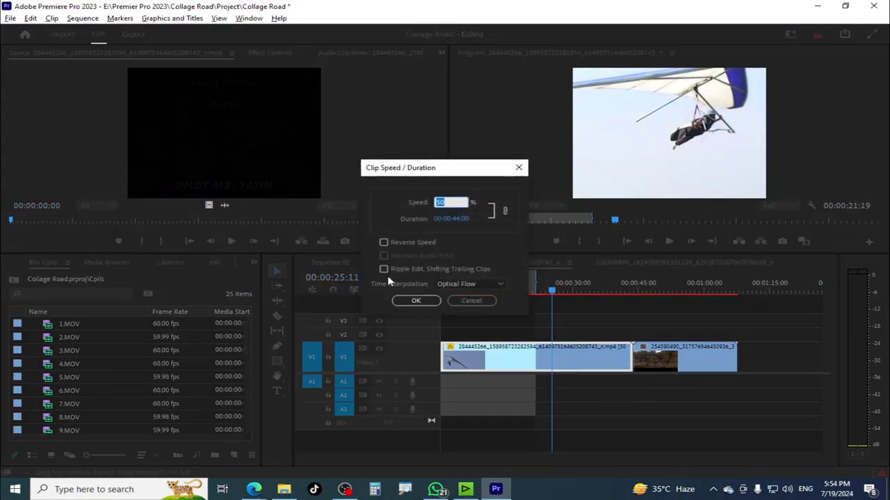
Slow the hang-glider clip to 25% speed with ripple editing turned on, then play it from 00:00:55:02.
click(388, 269)
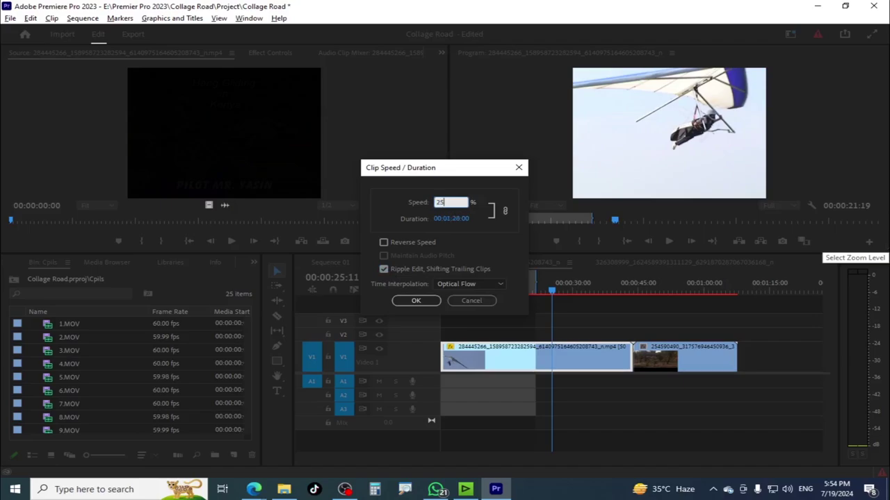
click(416, 301)
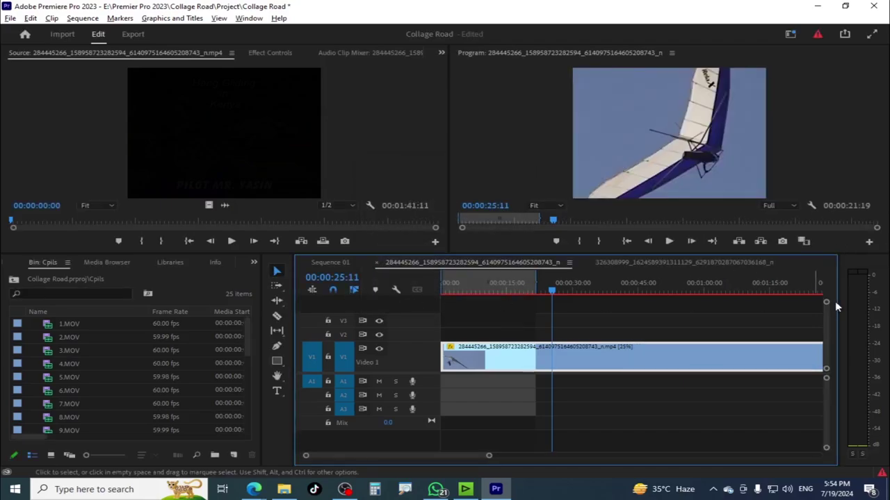
drag(563, 278, 685, 292)
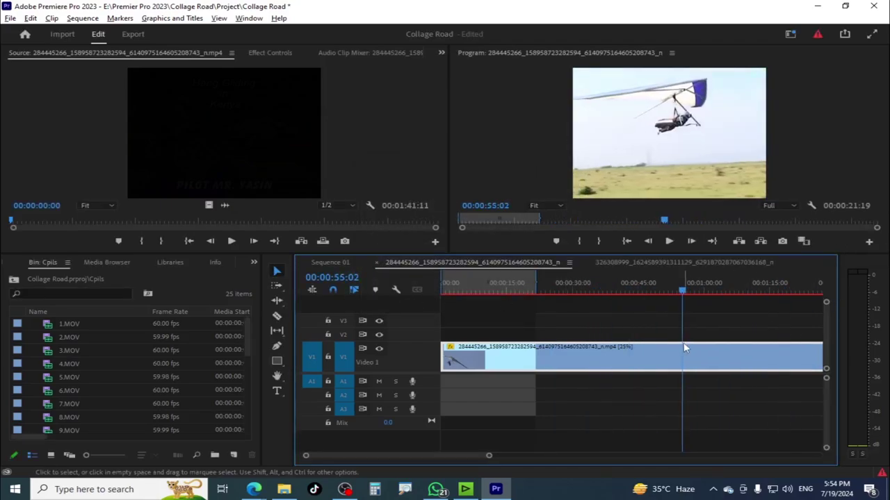
key(space)
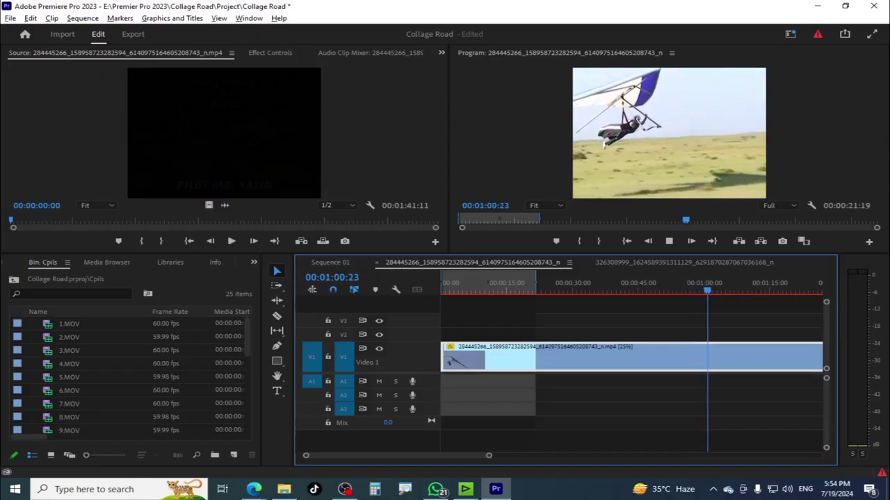
drag(723, 287, 583, 375)
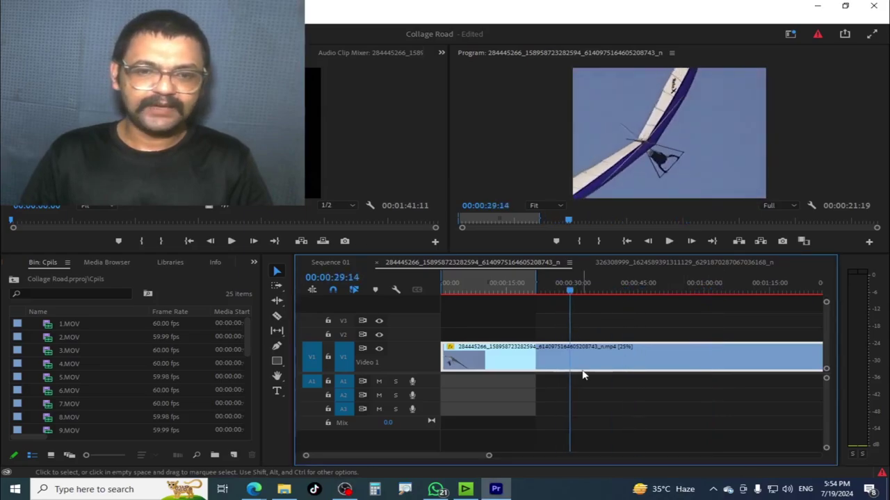
Undo the 25% slowdown of the hang-glider clip and check its speed settings with the playhead at 00:00:21:24.
key(ctrl+z)
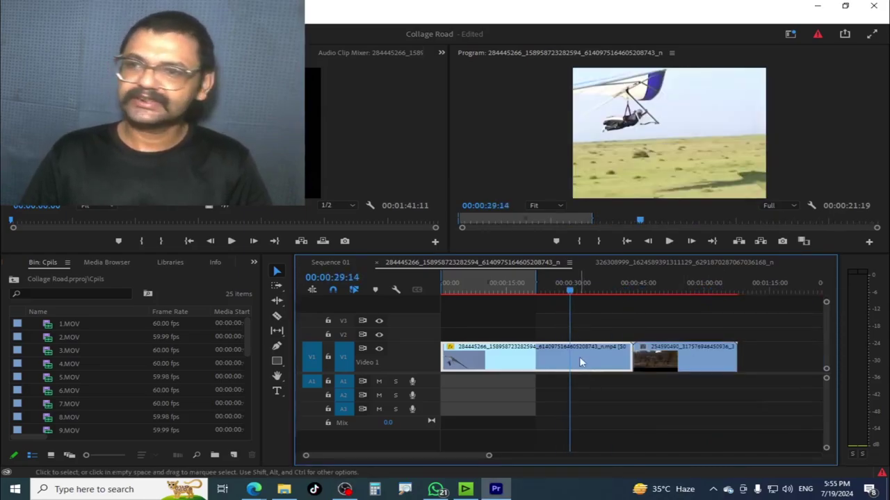
drag(576, 351, 540, 350)
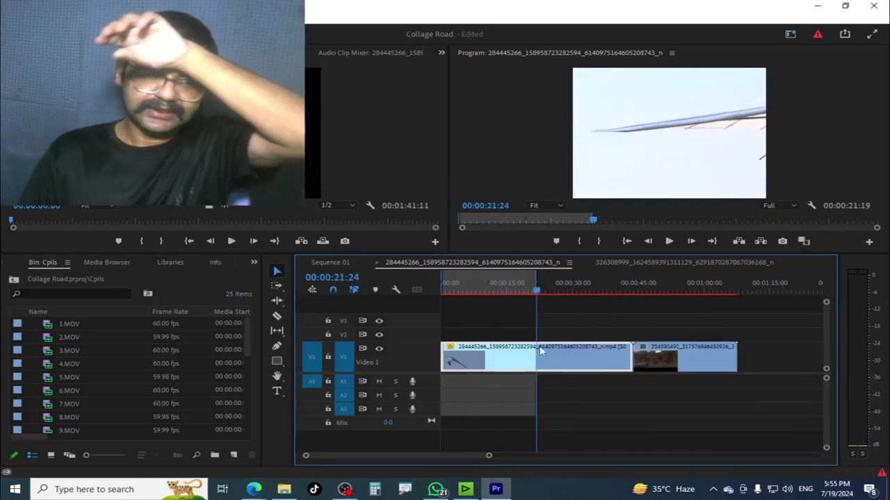
key(ctrl+r)
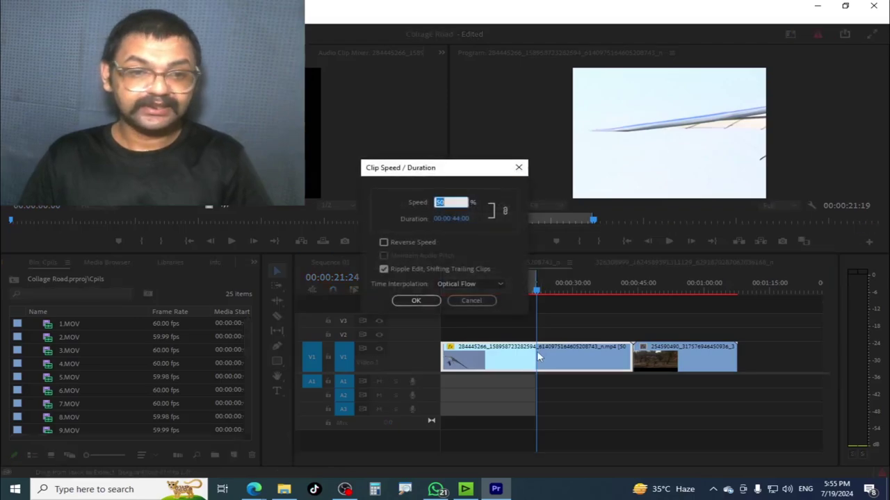
click(472, 301)
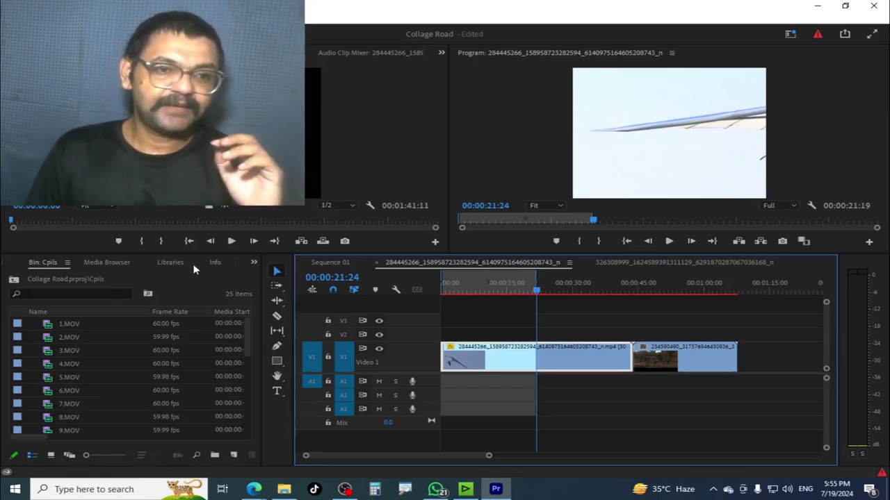
Display the hang-glider clip's information, then play and scrub through its slow-motion footage up to the following clip.
click(215, 263)
click(521, 359)
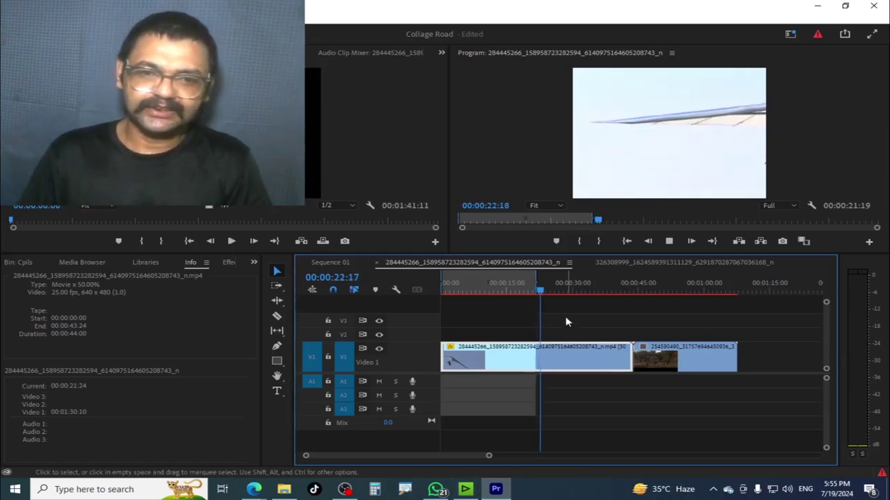
click(562, 285)
click(602, 287)
click(548, 291)
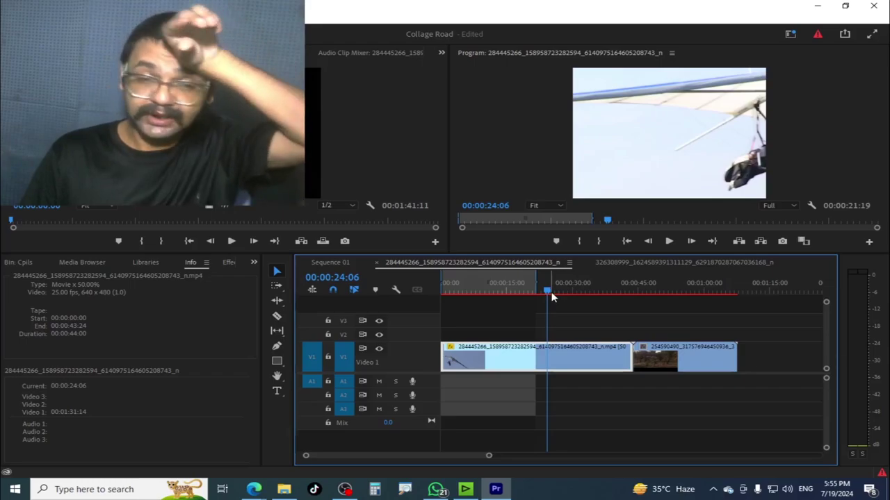
drag(546, 290, 538, 299)
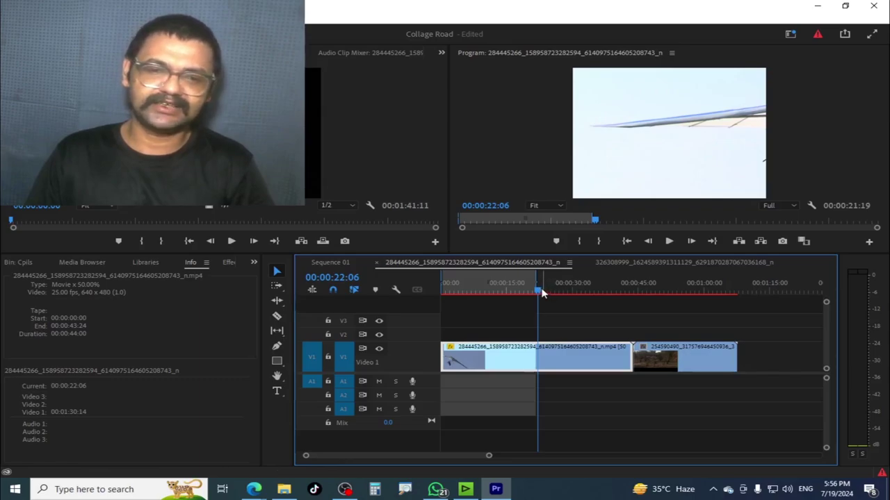
mouse_move(539, 292)
mouse_down()
mouse_move(546, 300)
mouse_move(540, 297)
mouse_up()
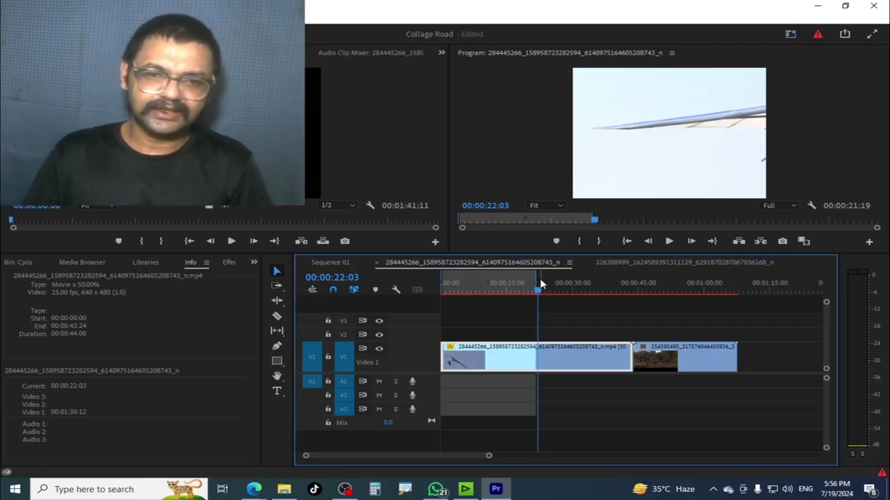
drag(541, 285, 644, 309)
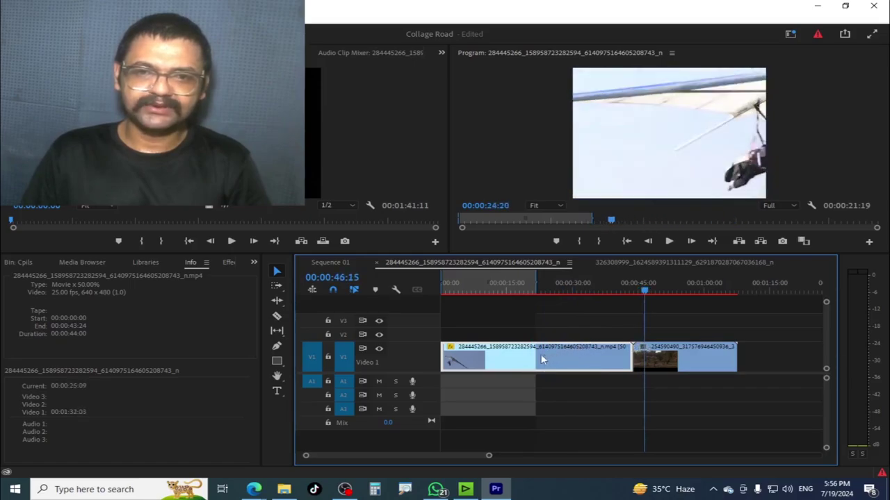
key(space)
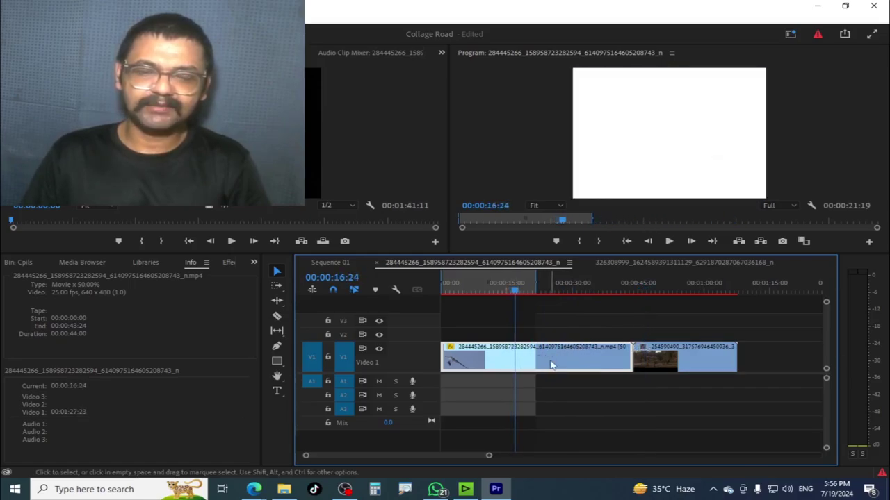
Set the hang-glider clip's speed to 100% with ripple editing on, then scrub to 00:00:15:16.
key(ctrl+r)
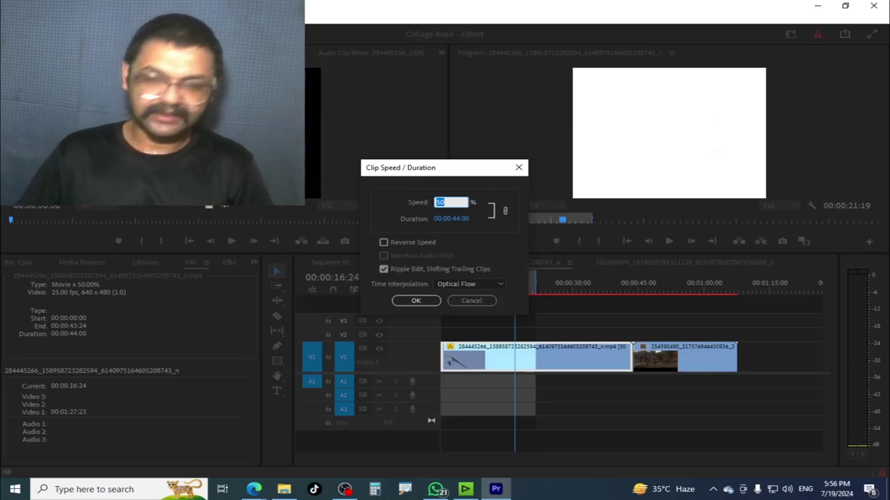
text(100)
key(Return)
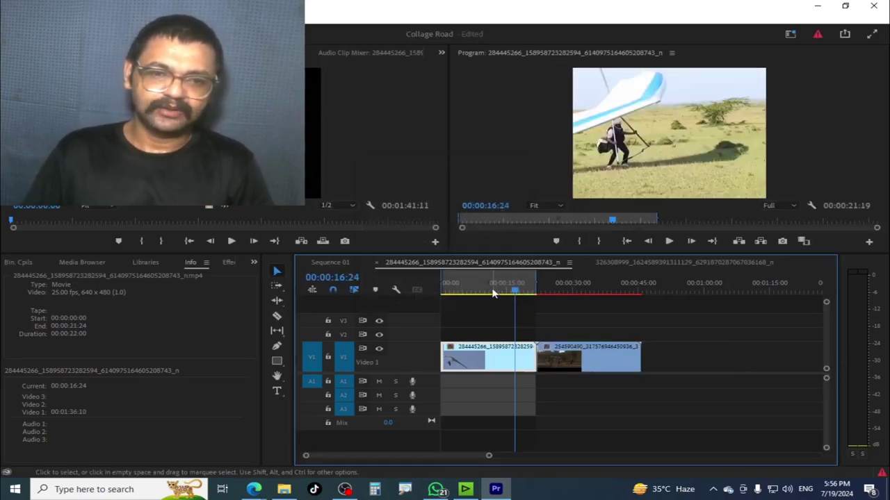
drag(515, 288, 511, 306)
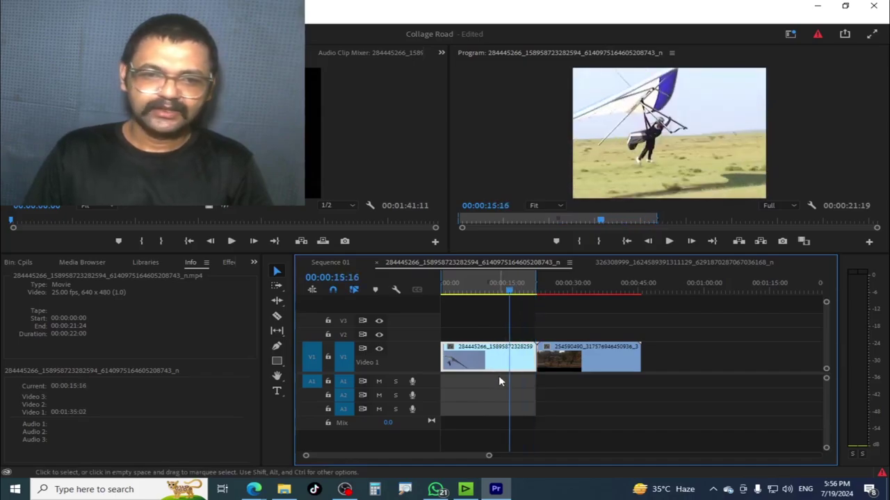
Speed up the hang-glider clip to 200% with ripple editing on and play the sequence from the start.
key(ctrl+r)
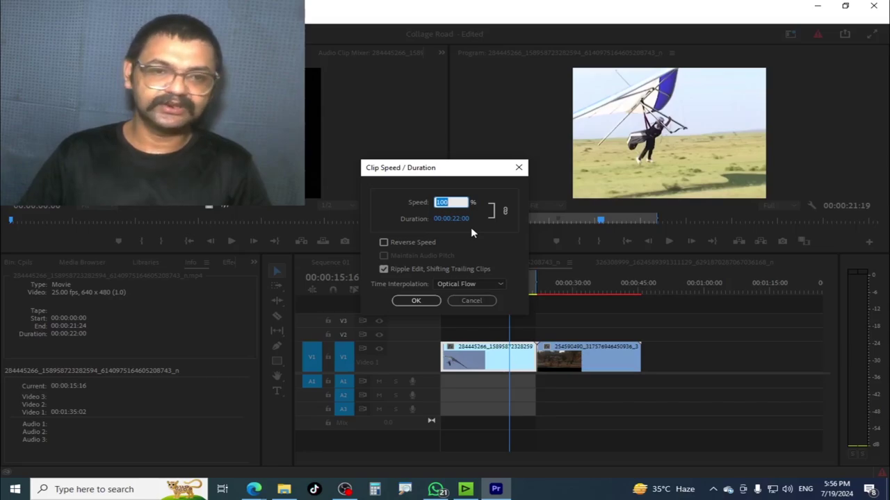
text(200)
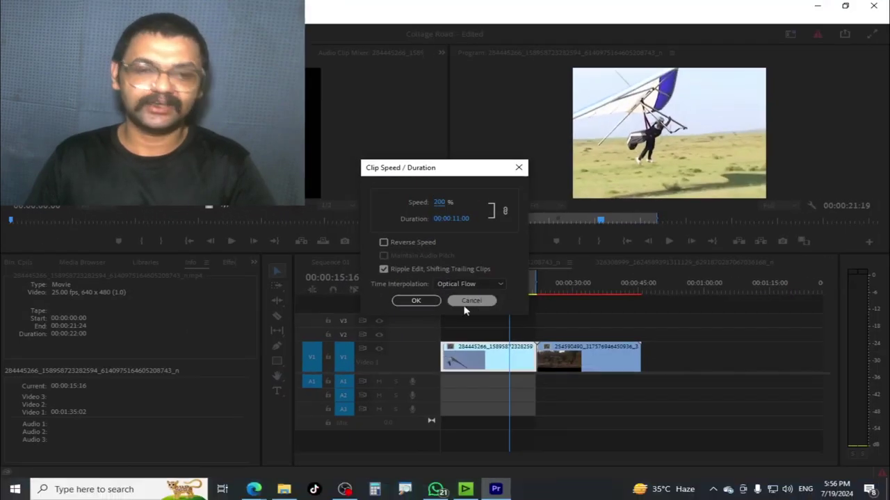
click(415, 301)
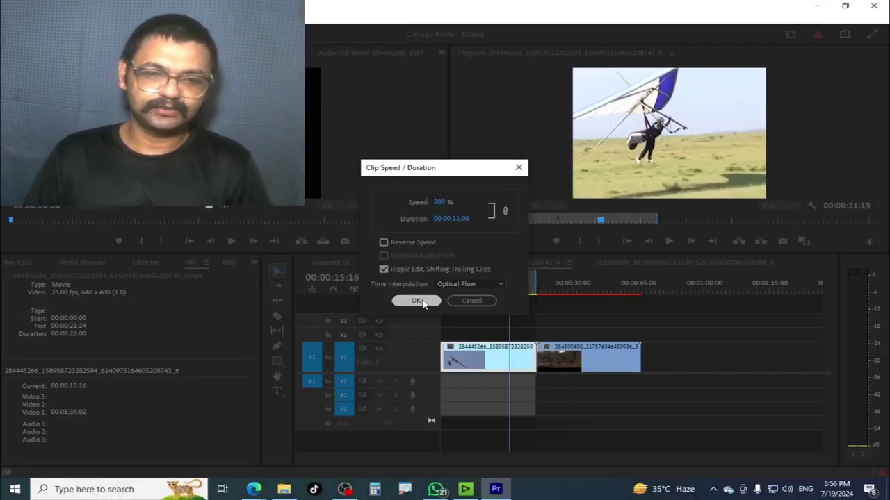
click(468, 291)
key(Home)
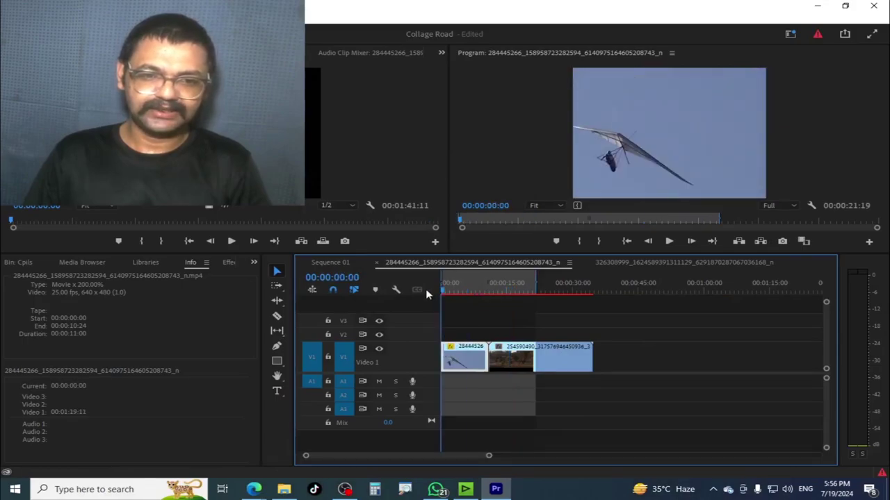
key(space)
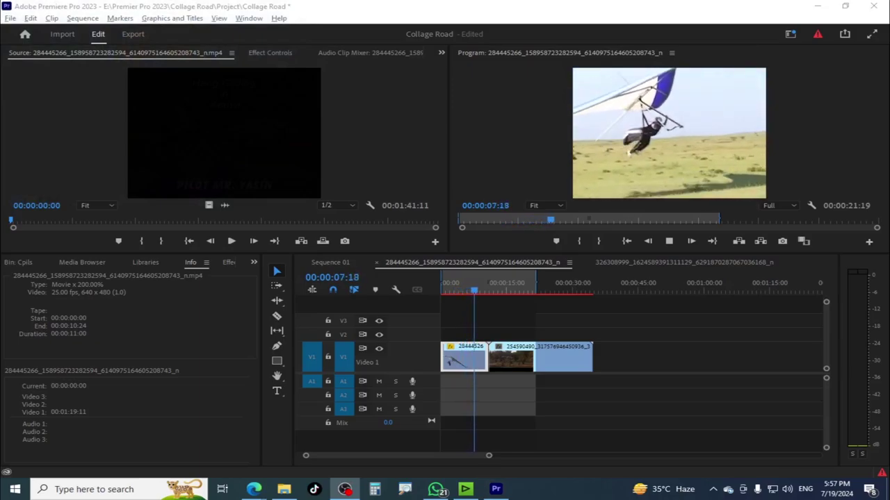
Reverse the hang-glider clip at -200% speed with ripple editing on, and play it from the start of the sequence.
drag(464, 320, 516, 328)
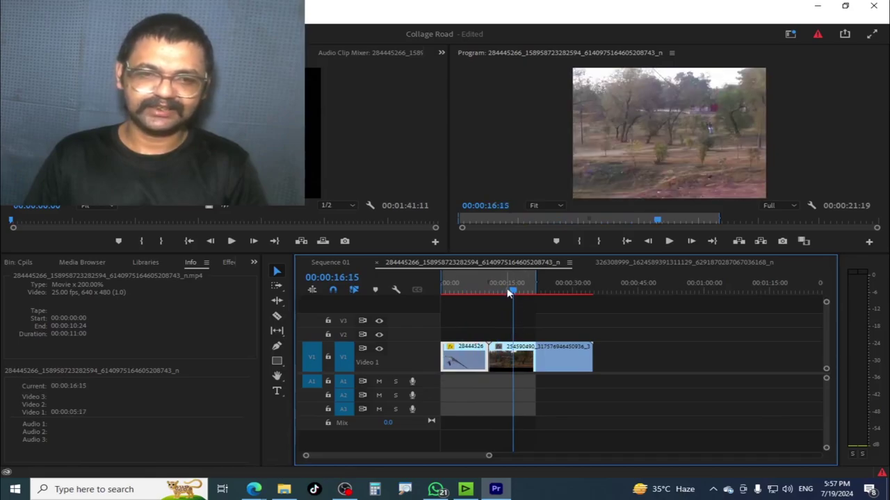
click(452, 362)
key(ctrl+r)
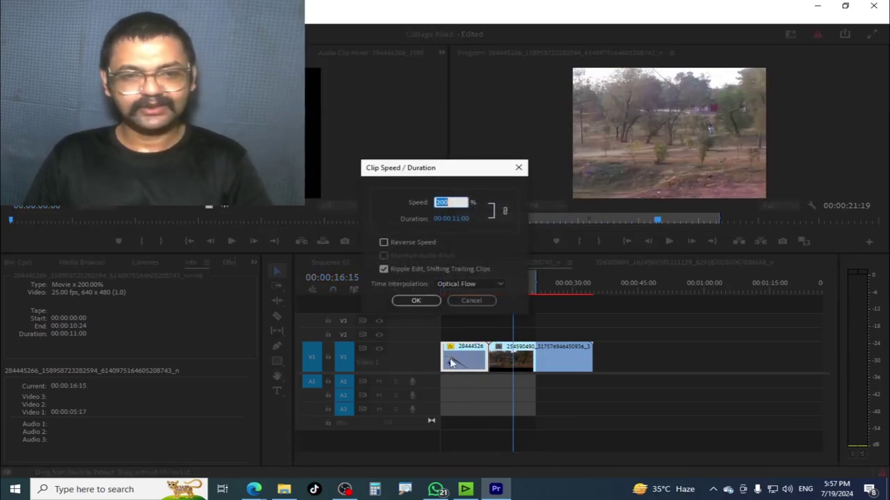
click(385, 243)
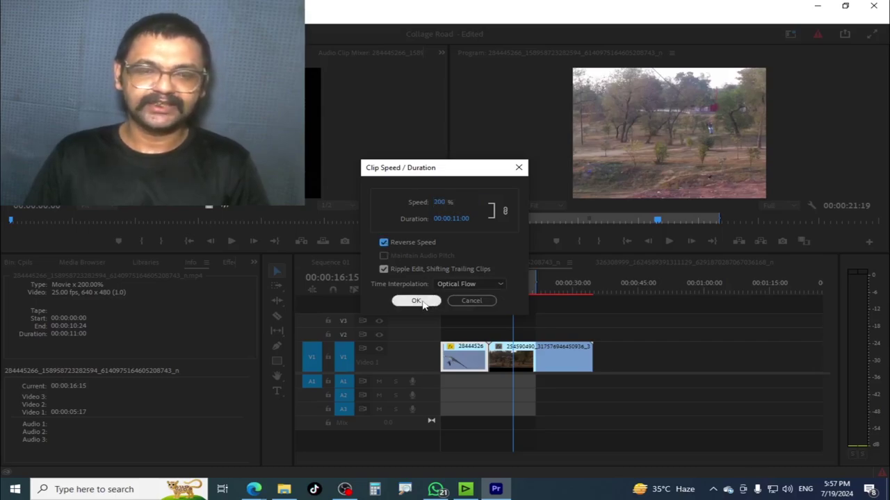
click(442, 203)
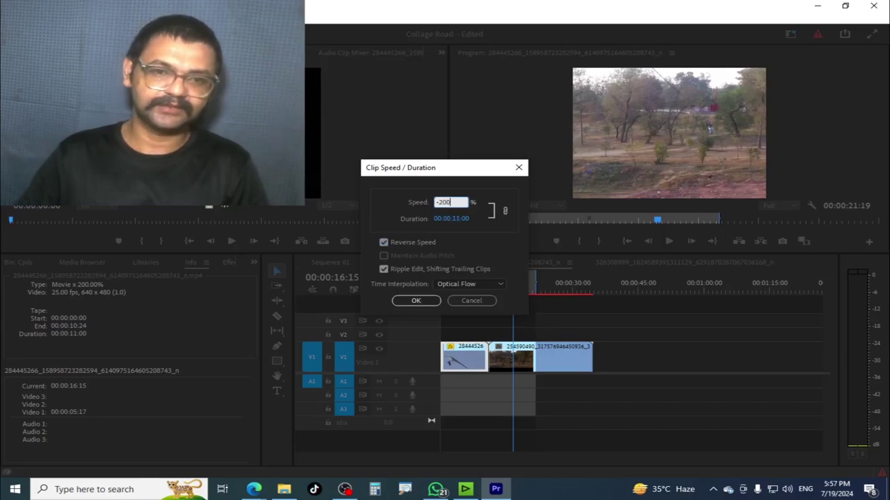
key(Return)
drag(461, 281, 427, 283)
key(space)
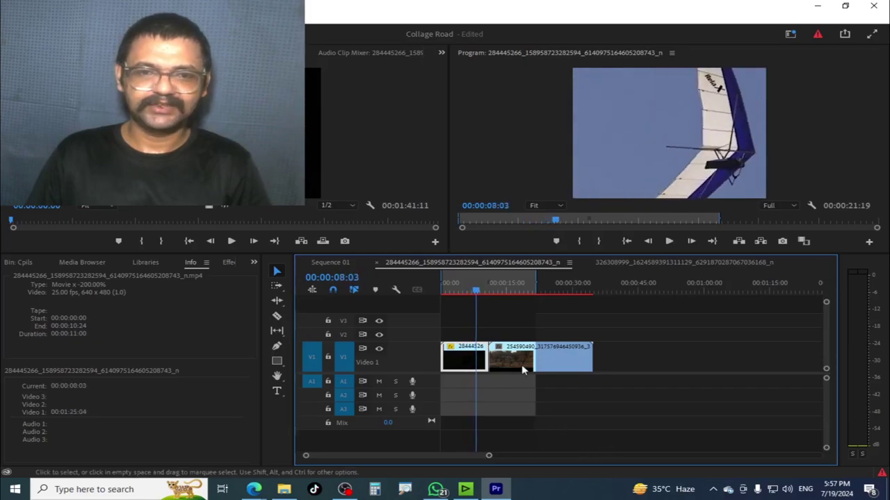
Reverse the zip-line clip after the hang-glider footage with a speed of -100%, and play it from 00:00:11:21.
click(512, 286)
drag(512, 285, 527, 285)
click(542, 357)
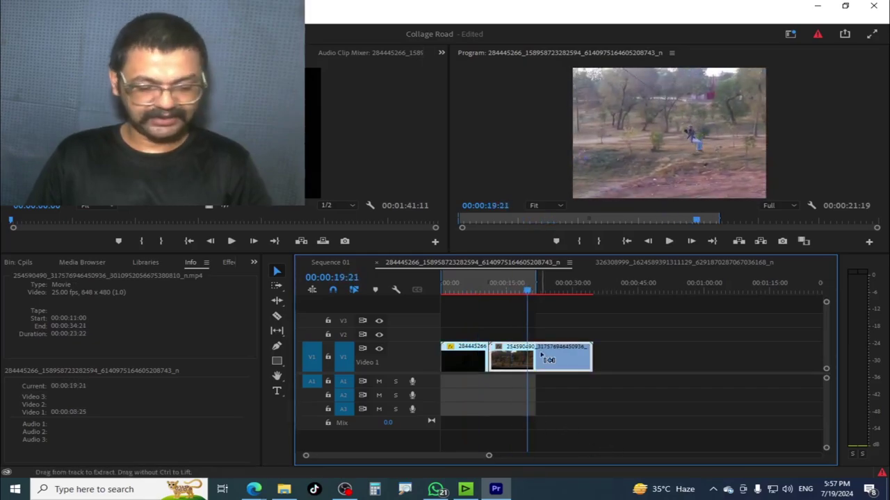
key(ctrl+r)
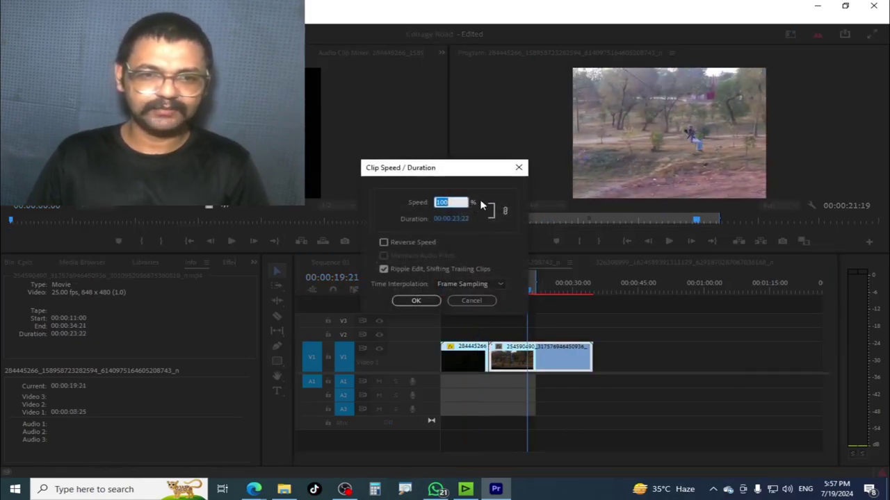
text(1)
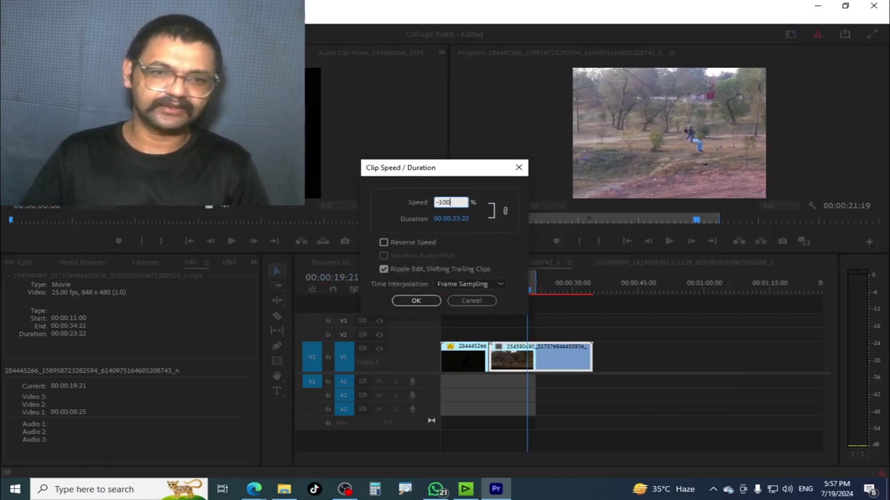
click(415, 300)
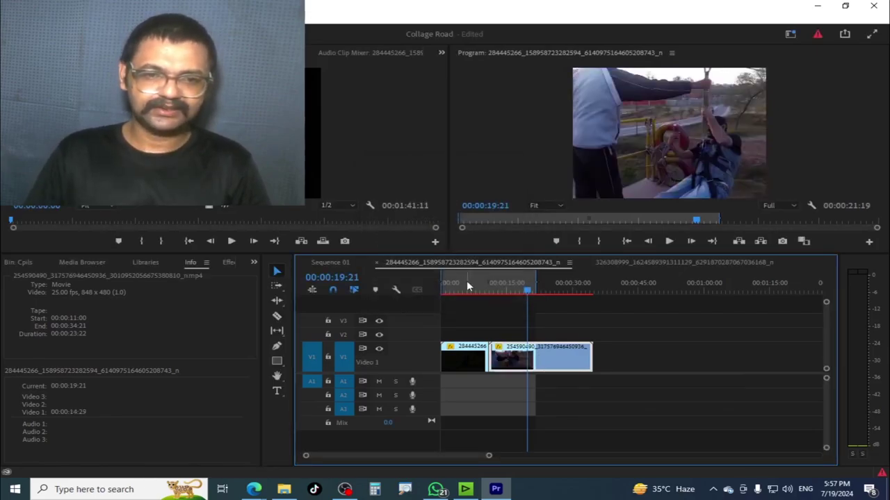
click(494, 291)
key(space)
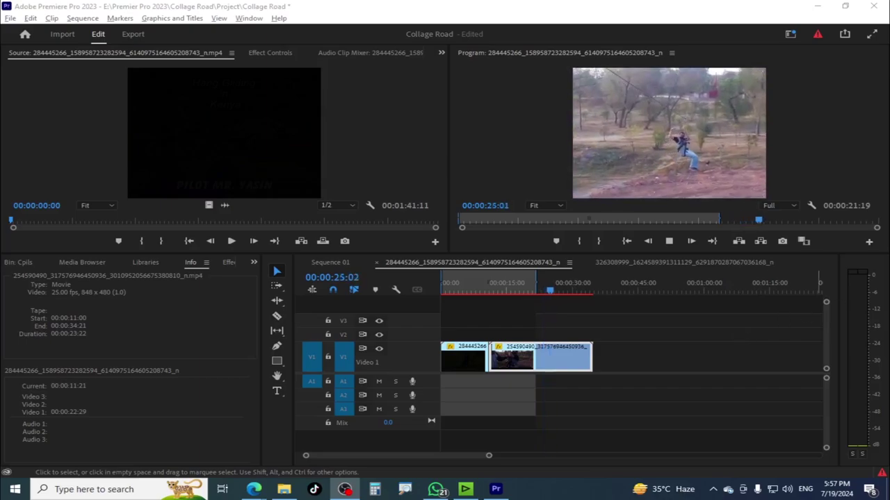
Switch to the parachute-jump sequence and play it full screen from the beginning up to 00:00:07:01.
click(645, 266)
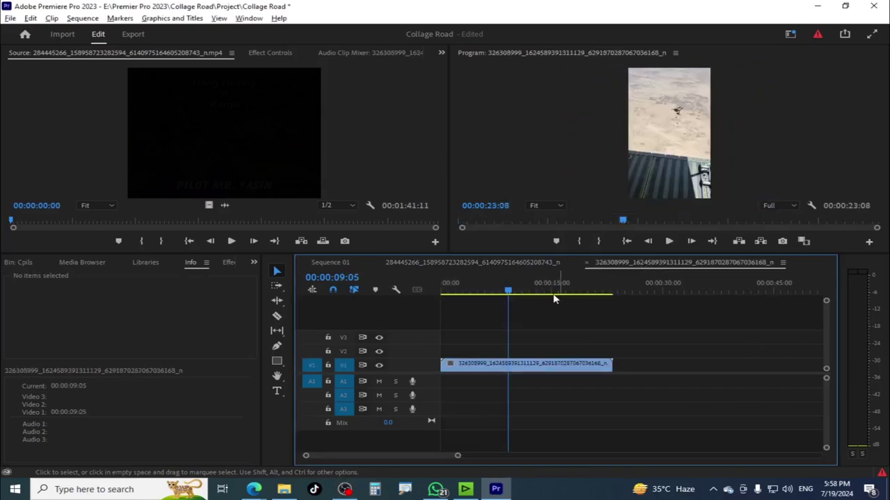
drag(514, 288, 464, 287)
key(Home)
click(500, 177)
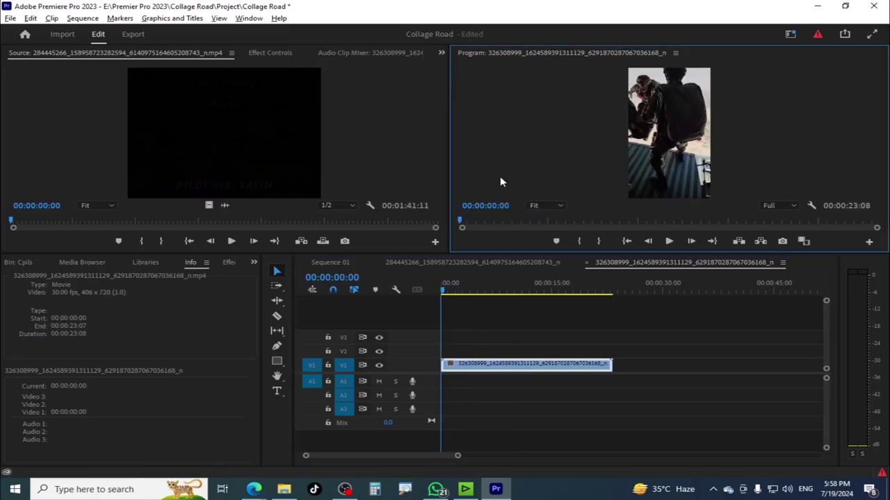
key(ctrl+grave)
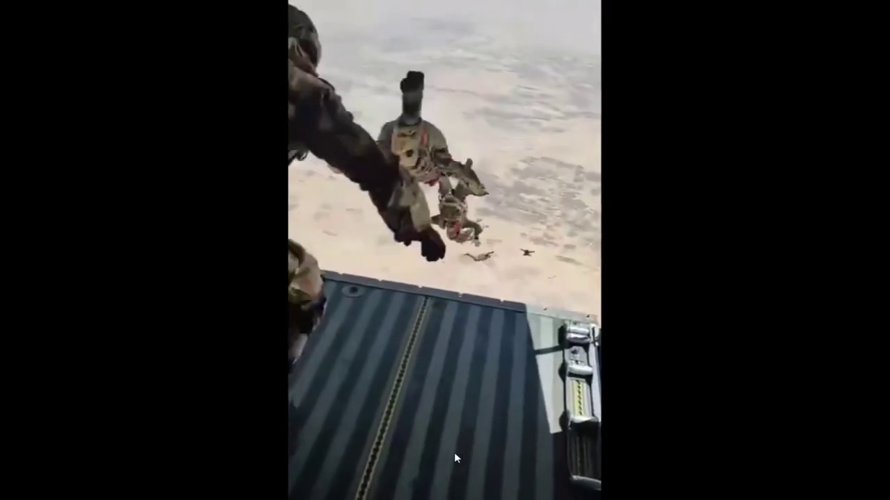
key(Escape)
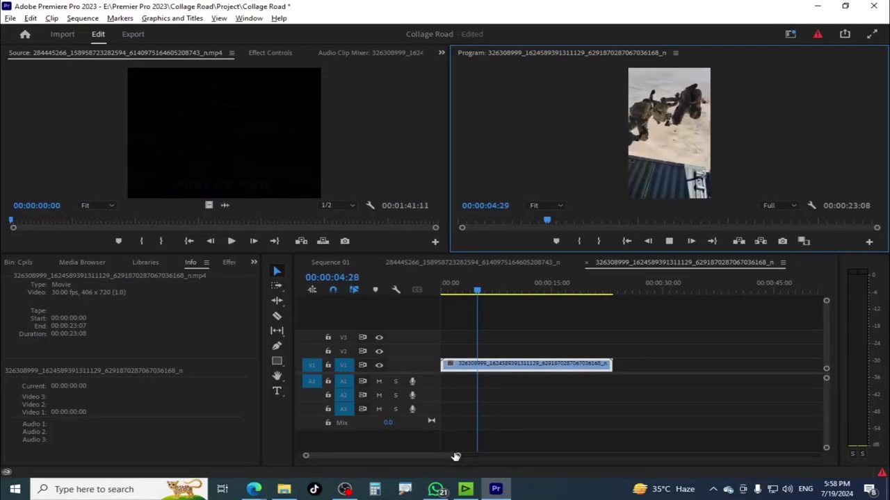
key(space)
Reverse the parachute-jump clip by giving it a negative speed with ripple editing on.
click(515, 374)
key(ctrl+r)
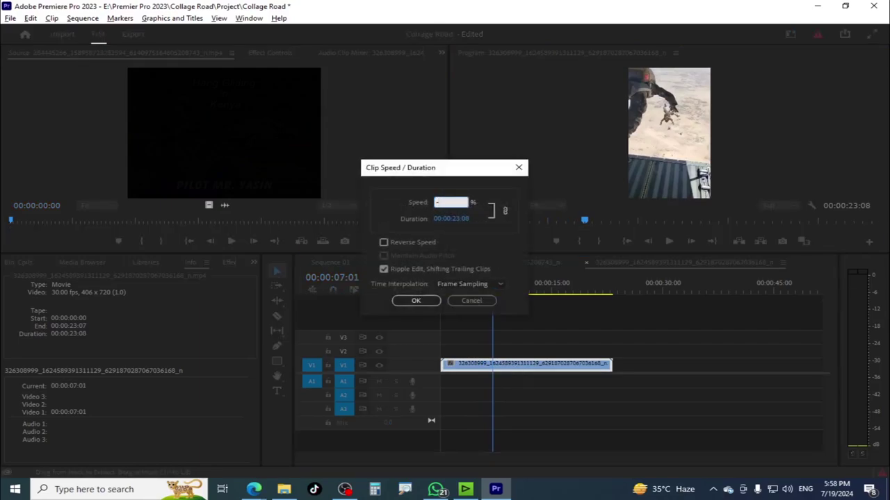
click(416, 300)
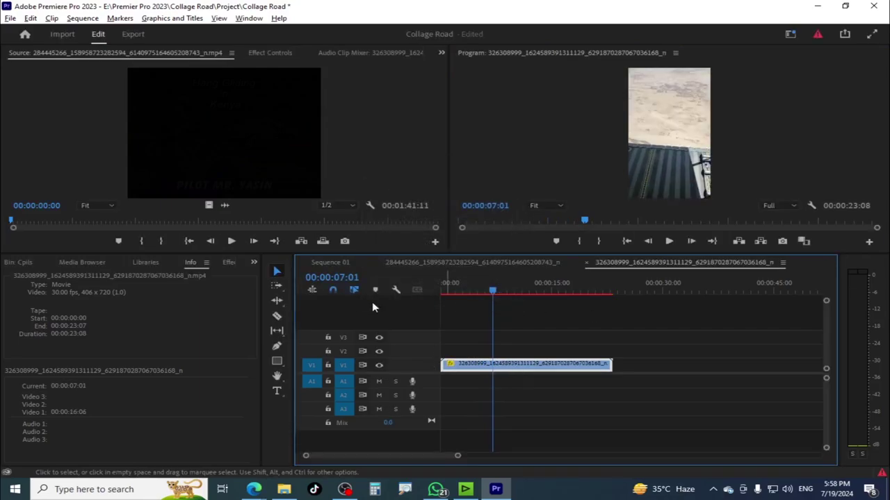
Play the reversed parachute-jump clip full screen, then replay part of it in the timeline and scrub to 00:00:05:10.
drag(469, 289, 546, 299)
click(565, 147)
key(ctrl+grave)
key(space)
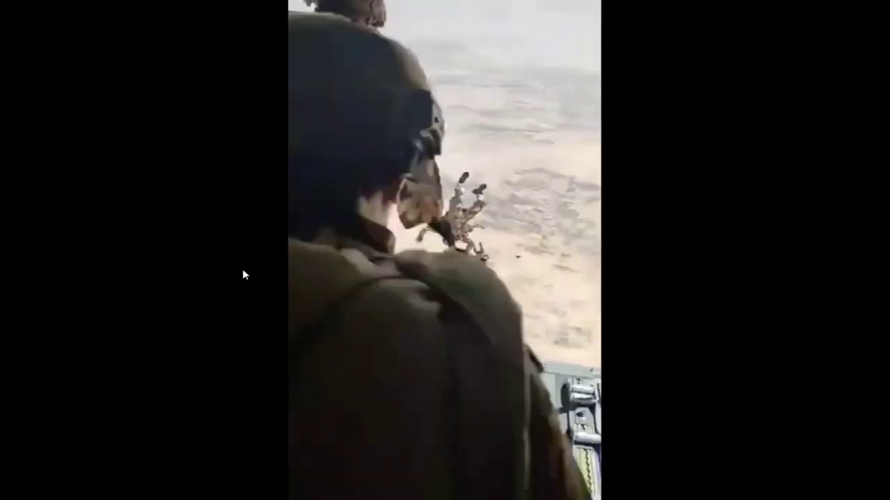
key(Escape)
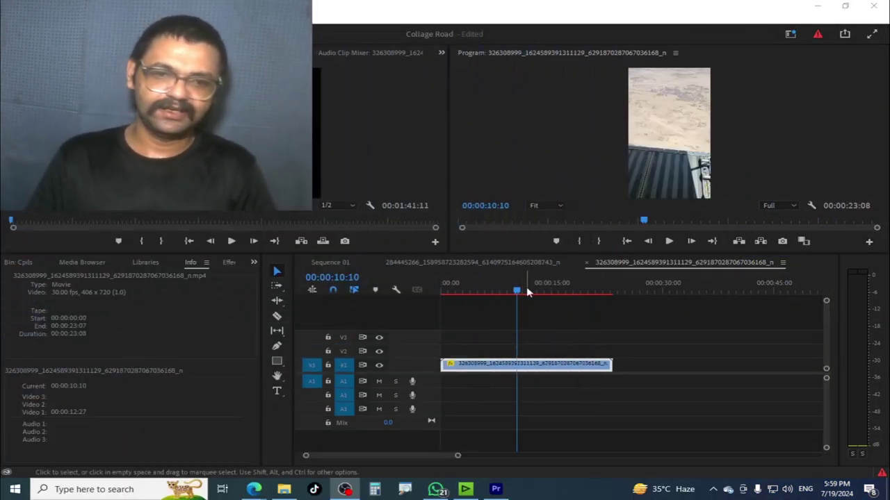
drag(551, 290, 492, 292)
key(space)
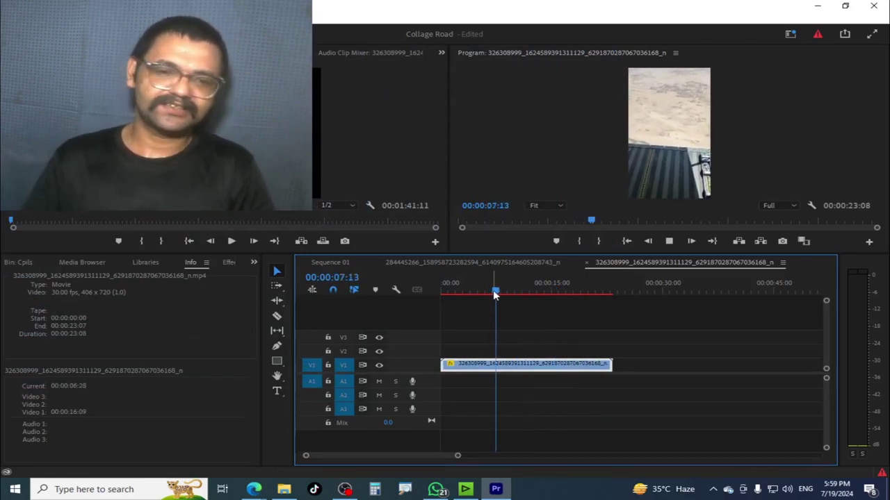
drag(526, 294, 481, 296)
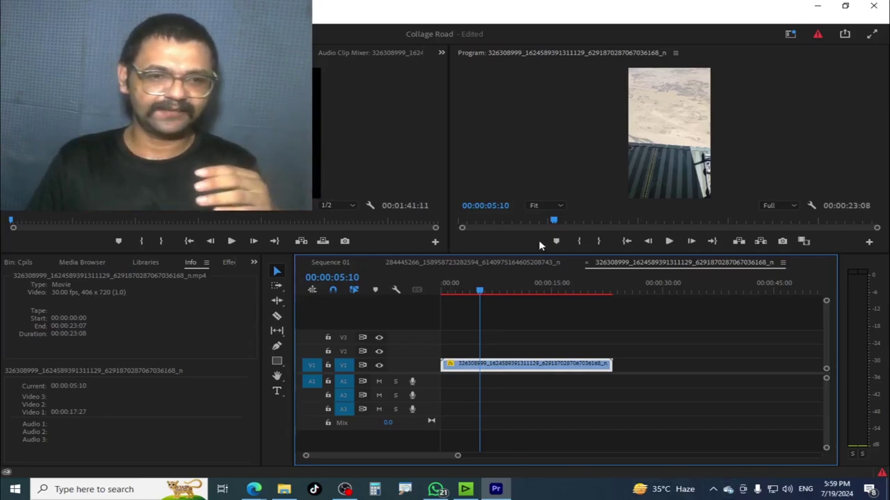
Return to the hang-glider sequence and play the reversed footage from 00:00:02:22 to 00:00:05:03.
click(462, 263)
click(492, 285)
drag(492, 285, 456, 288)
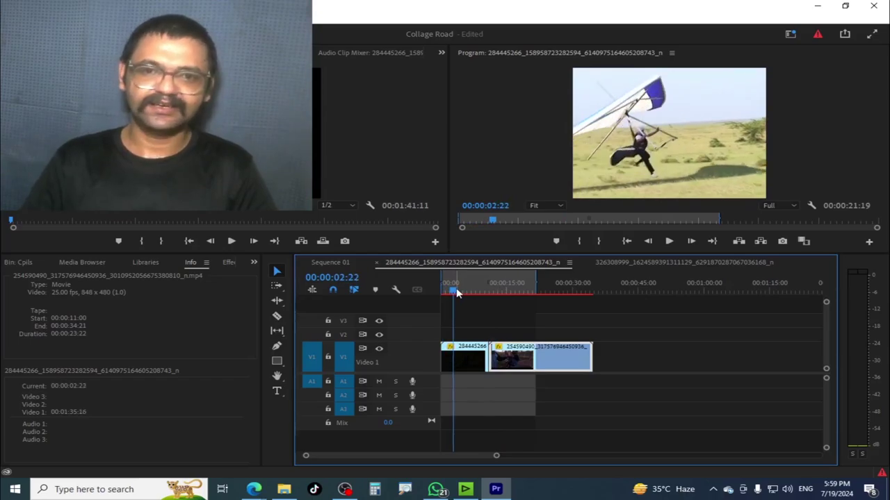
key(space)
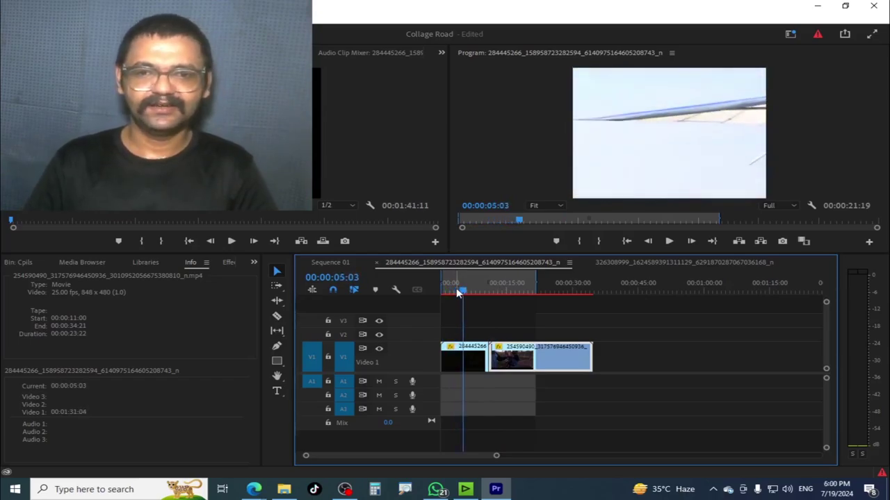